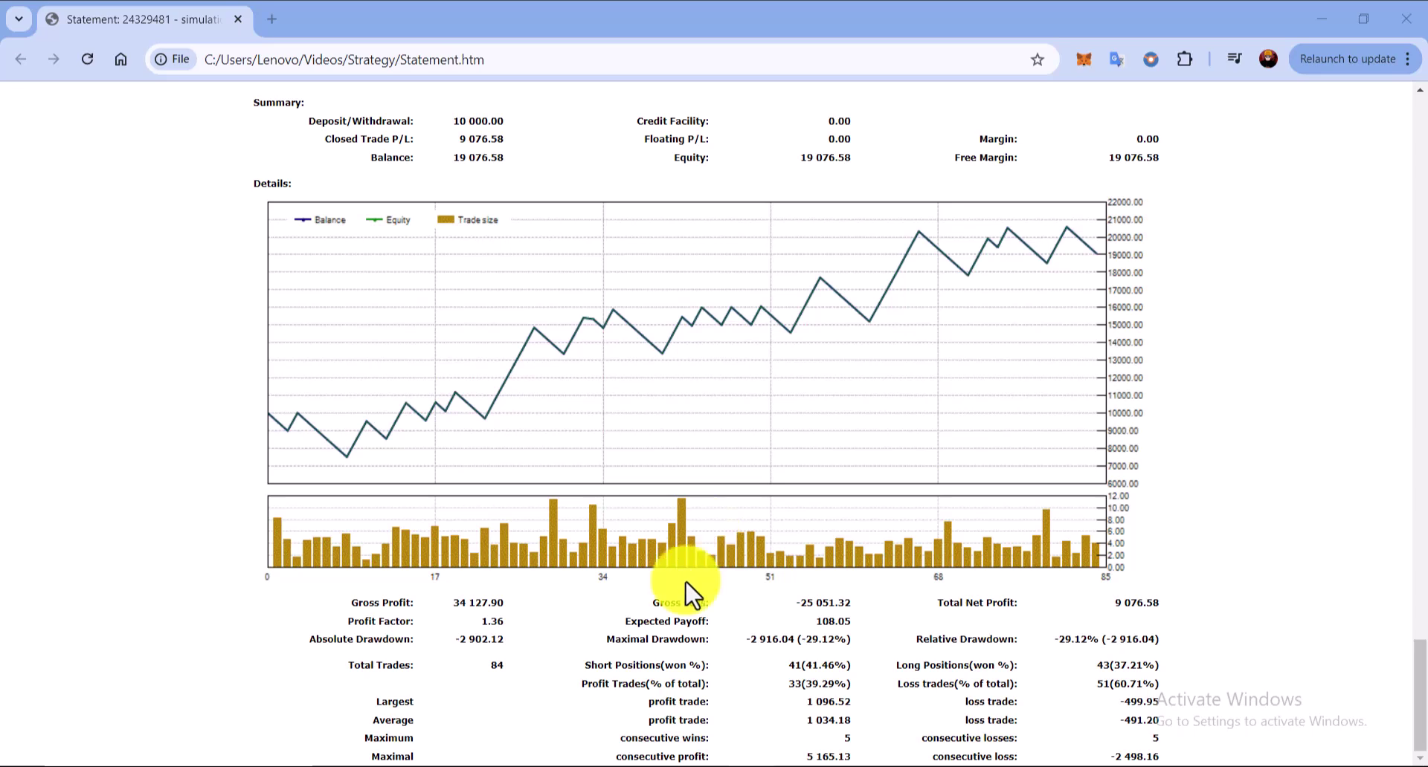
Open the 'result 2' Excel workbook from the Videos > Strategy folder in File Explorer.
click(446, 765)
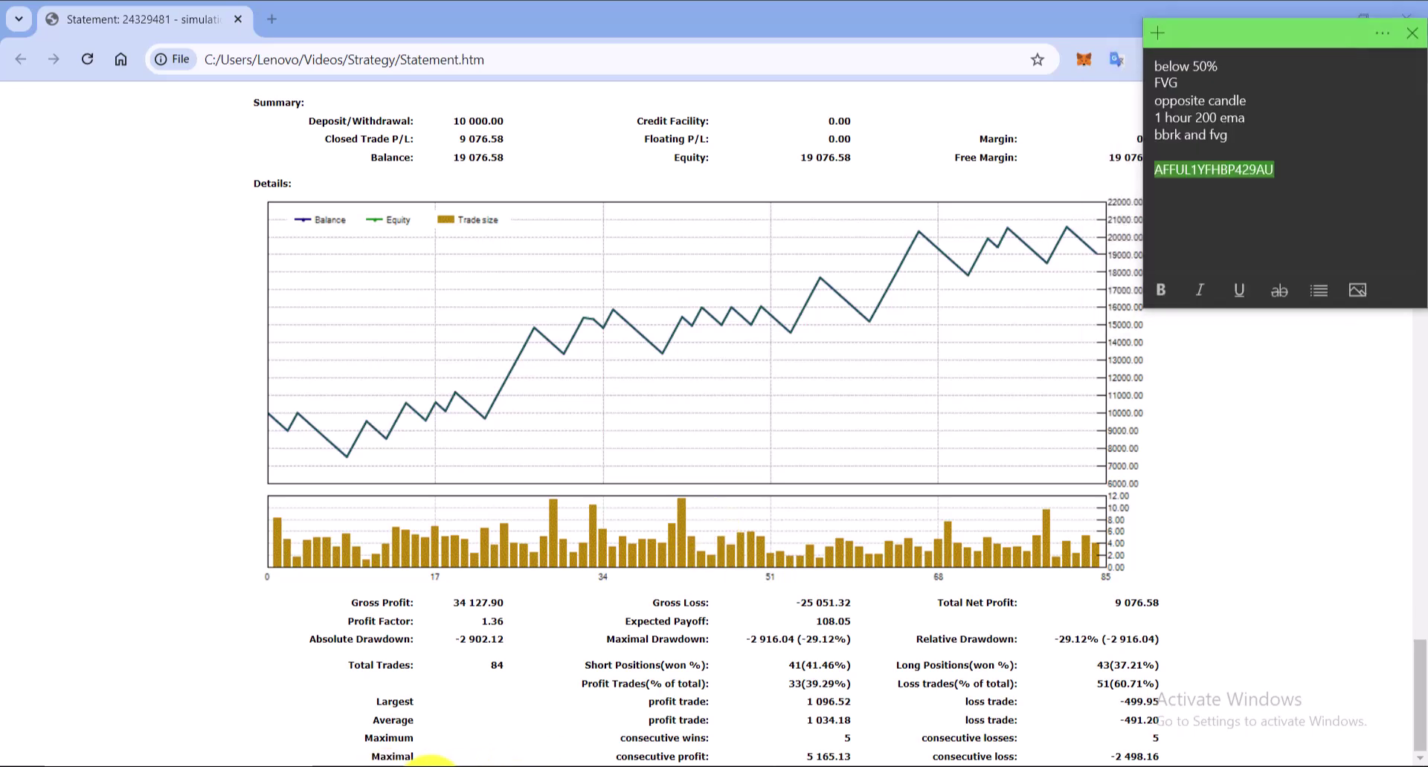
click(431, 765)
click(383, 764)
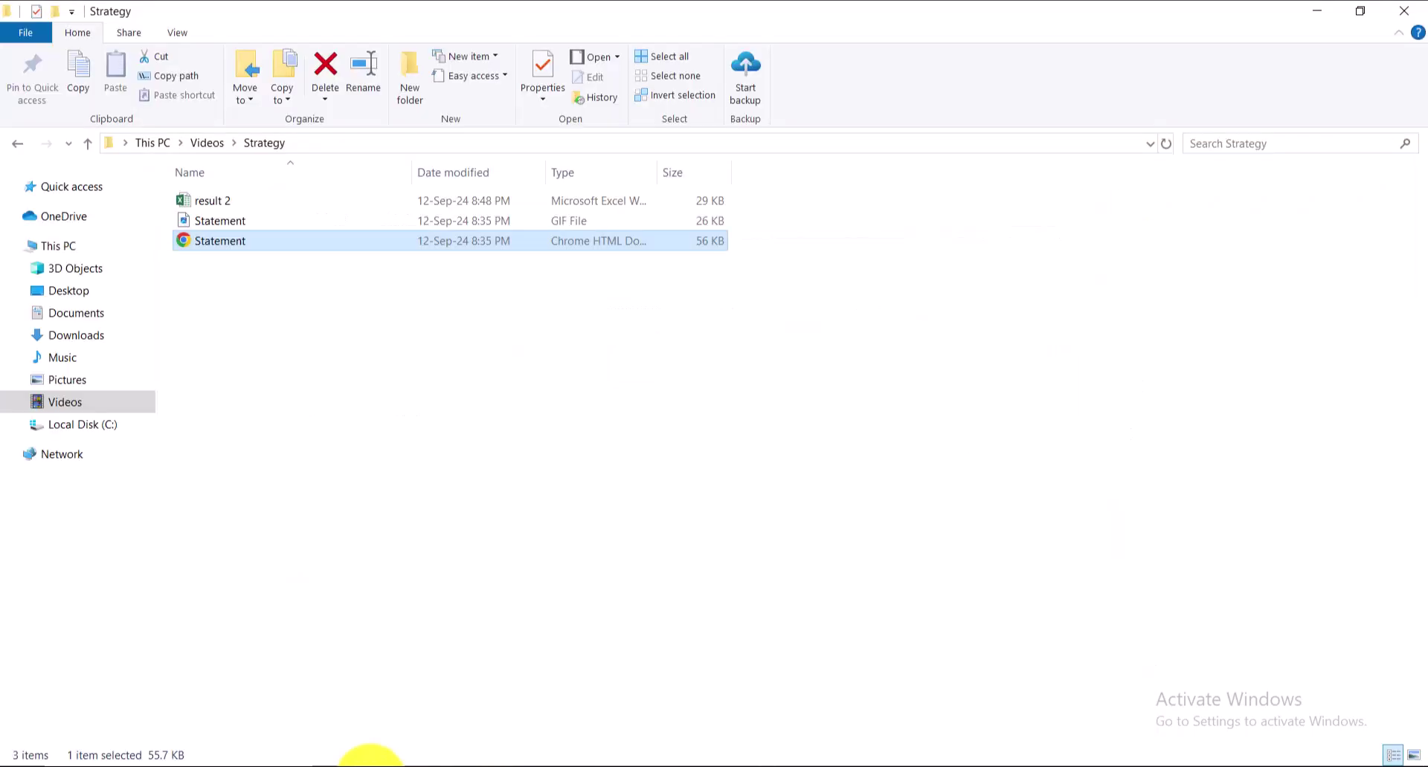
click(232, 202)
click(411, 326)
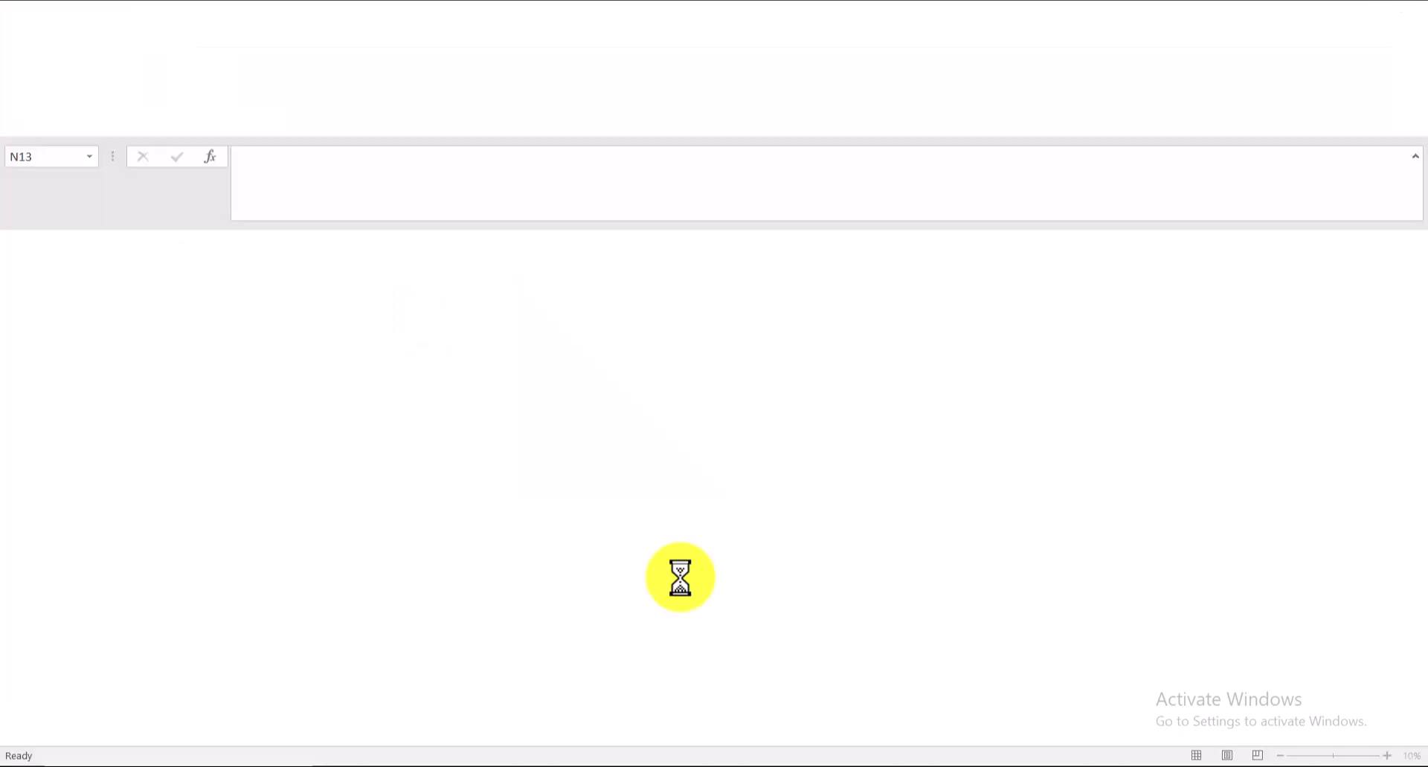
On the Trades sheet, jump from the first trade to the last one in row 85 and back.
click(164, 733)
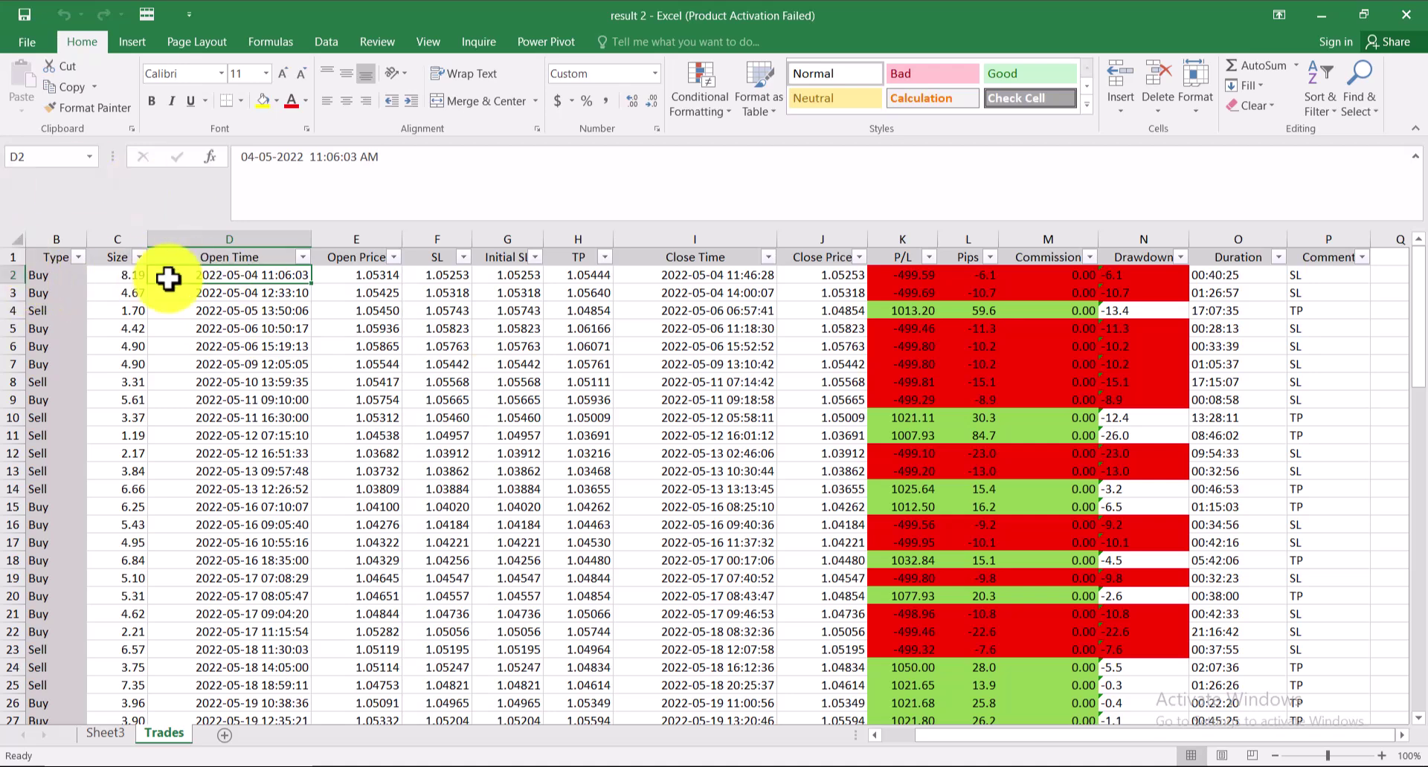
click(53, 275)
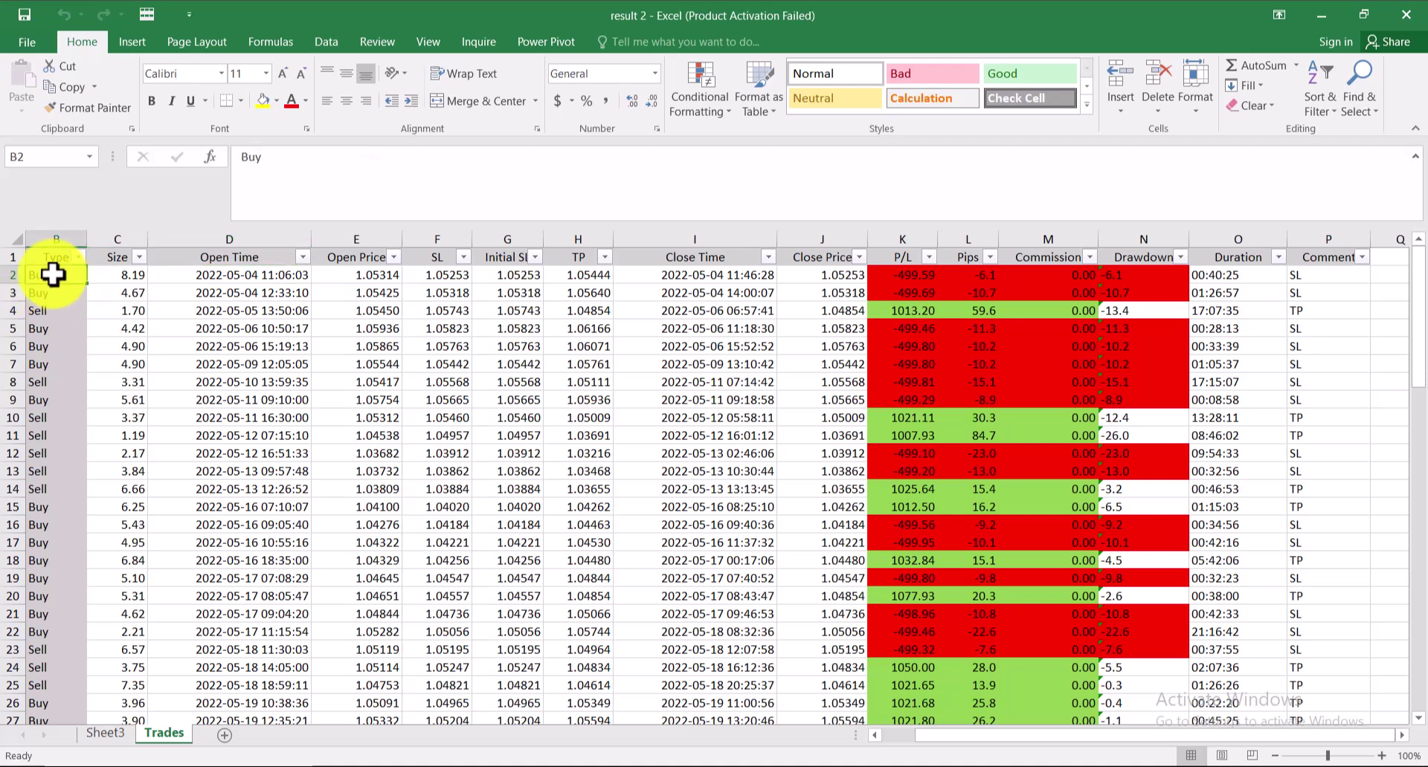
key(ctrl+Down)
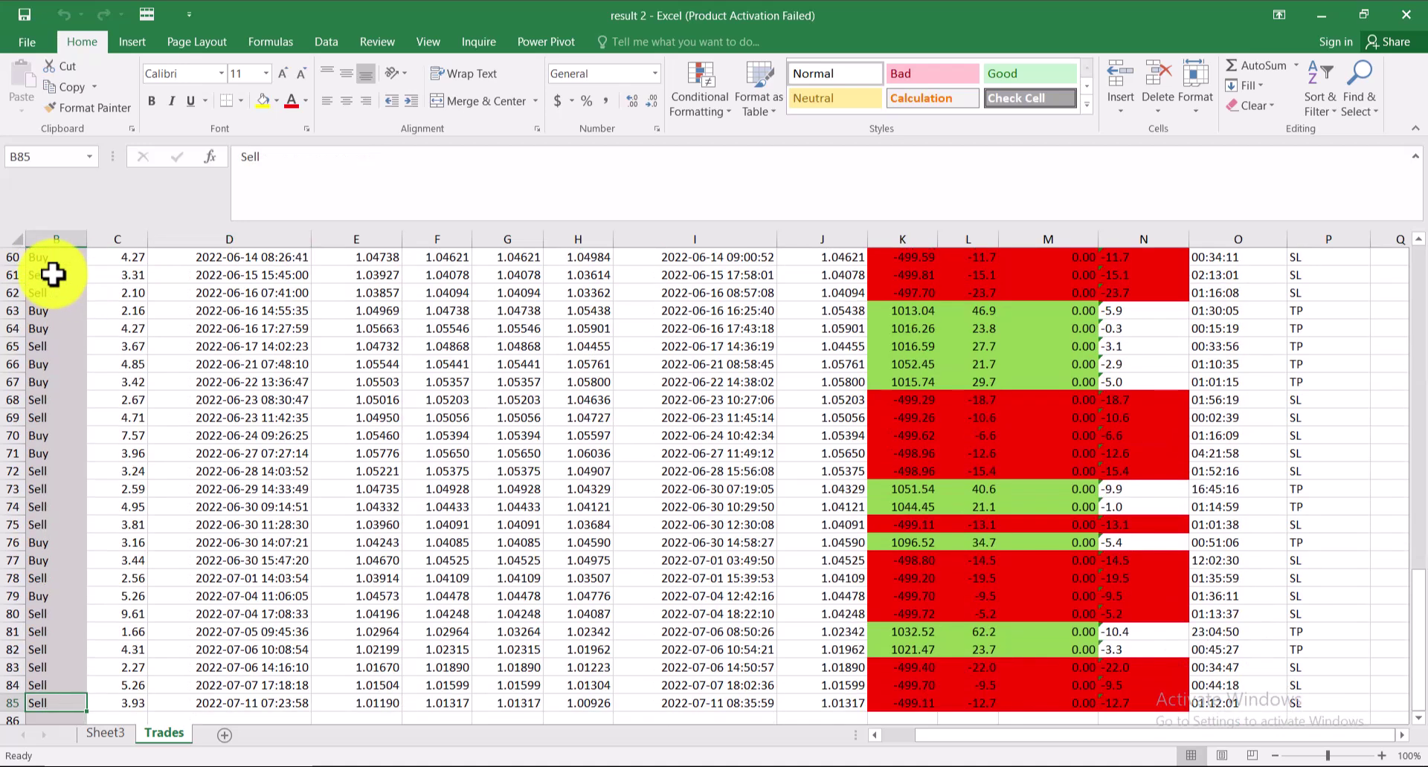
key(Up)
key(ctrl+Up)
key(Down)
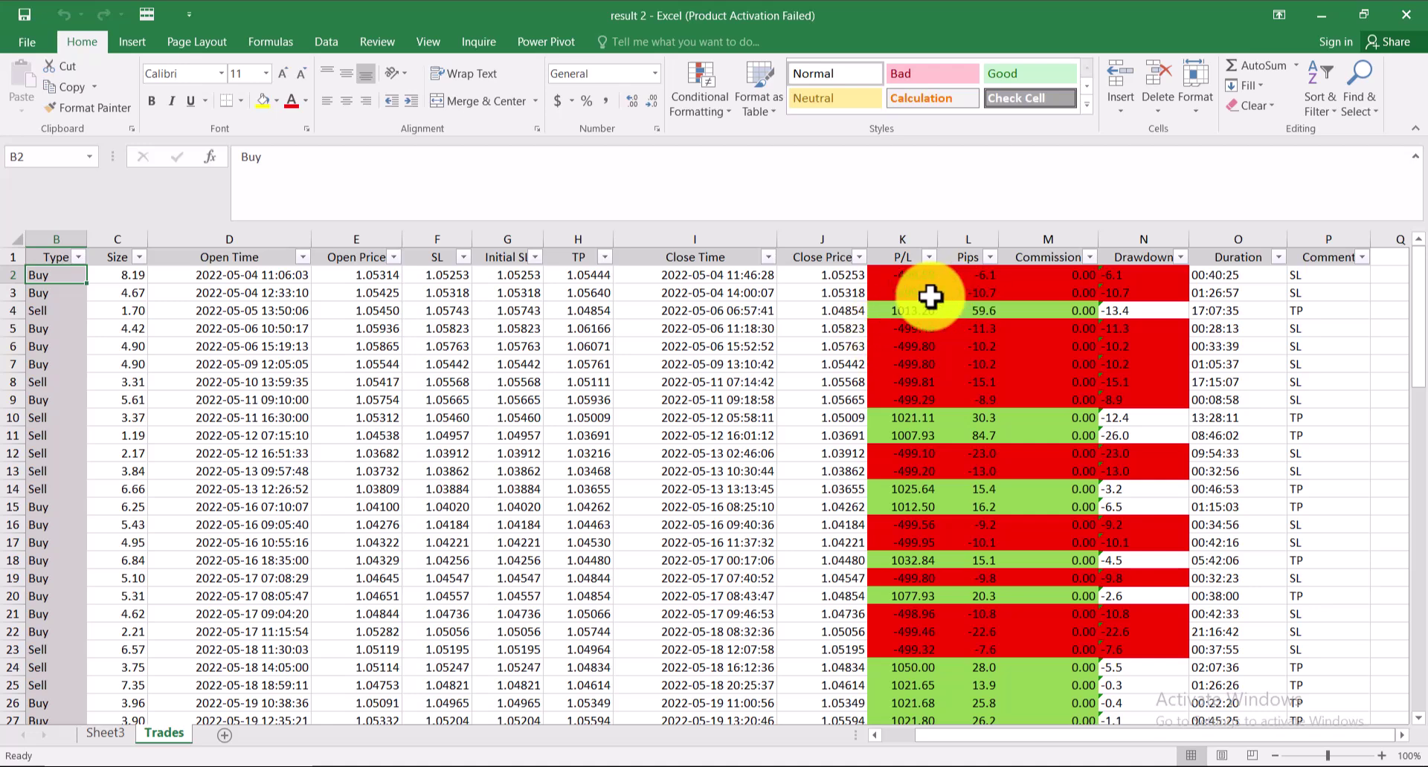
Scroll through the 84-trade list to review the green and red P/L values.
scroll(989, 338, down, 4)
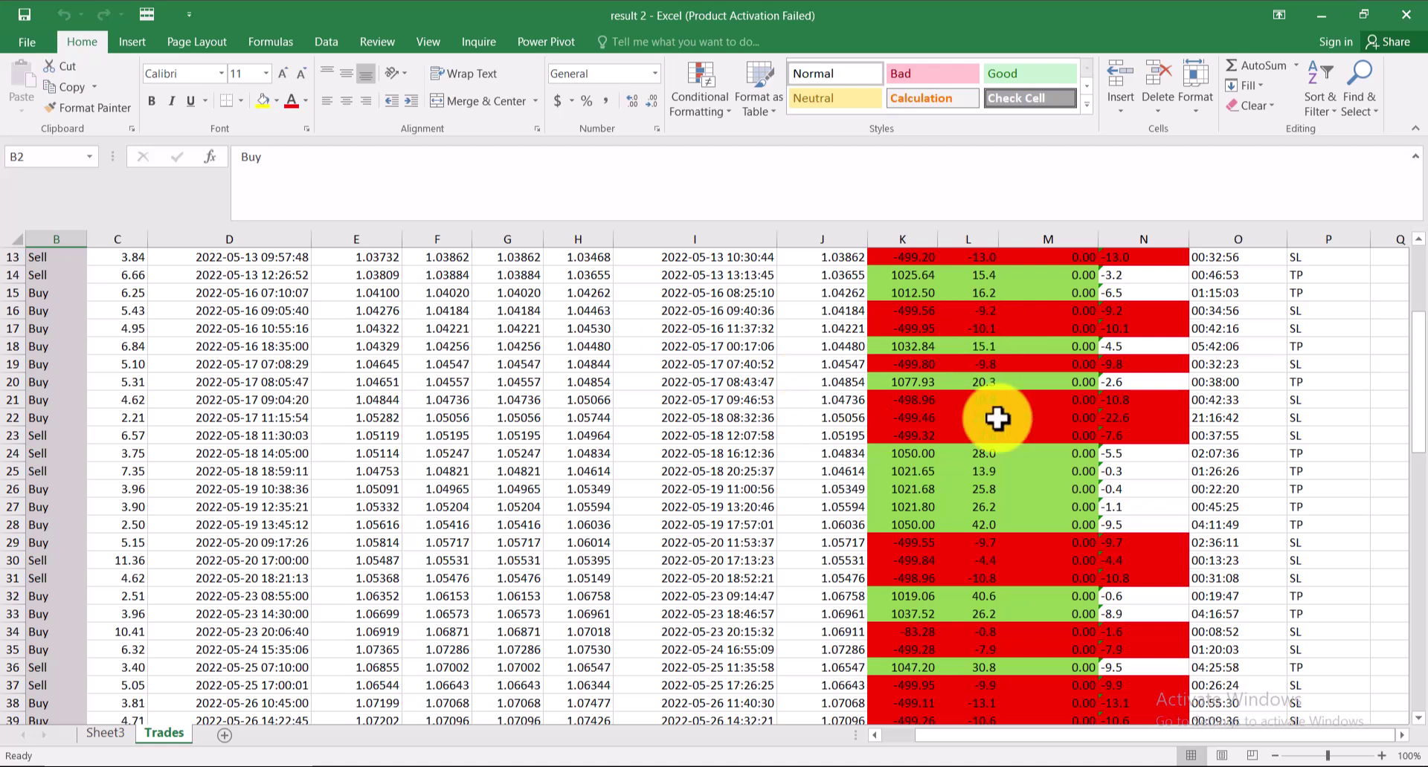
scroll(1032, 387, down, 2)
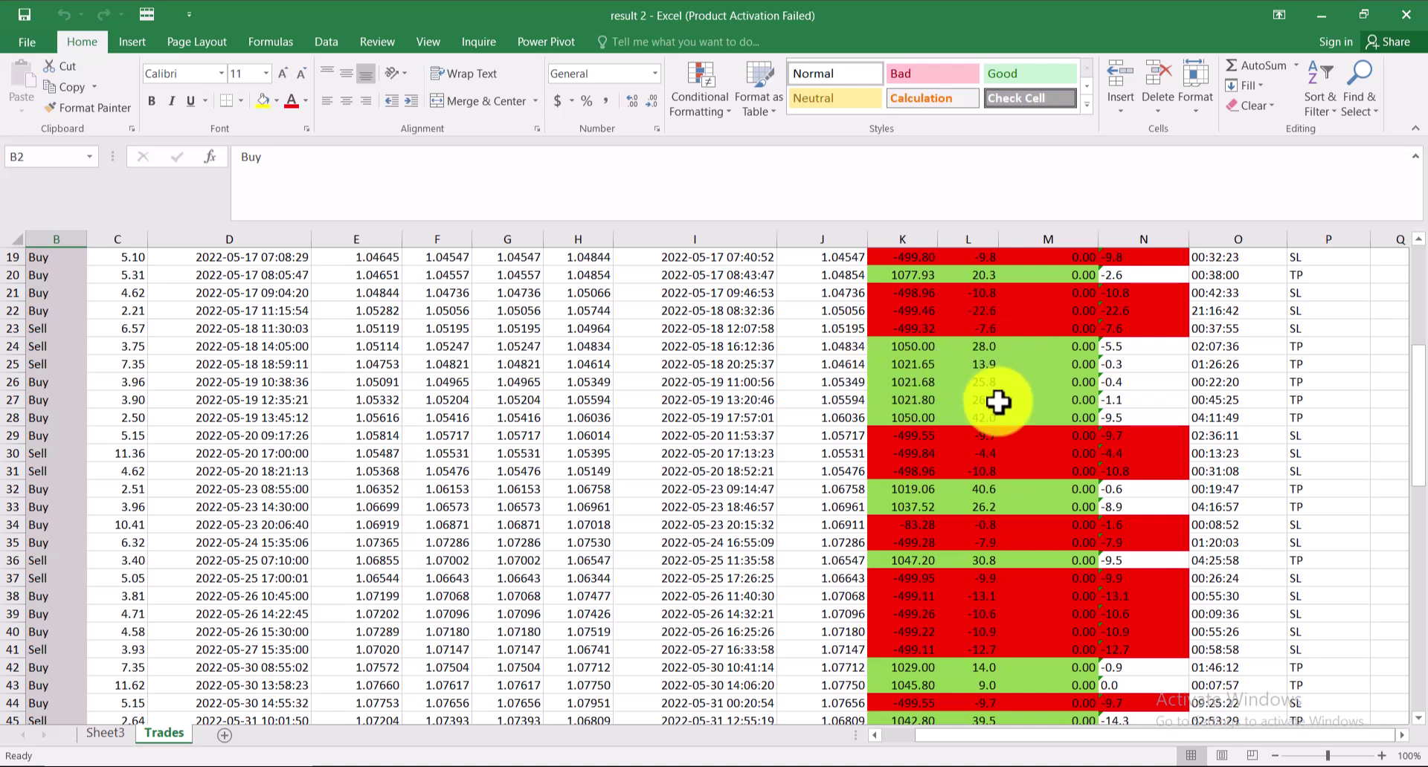
scroll(997, 402, up, 6)
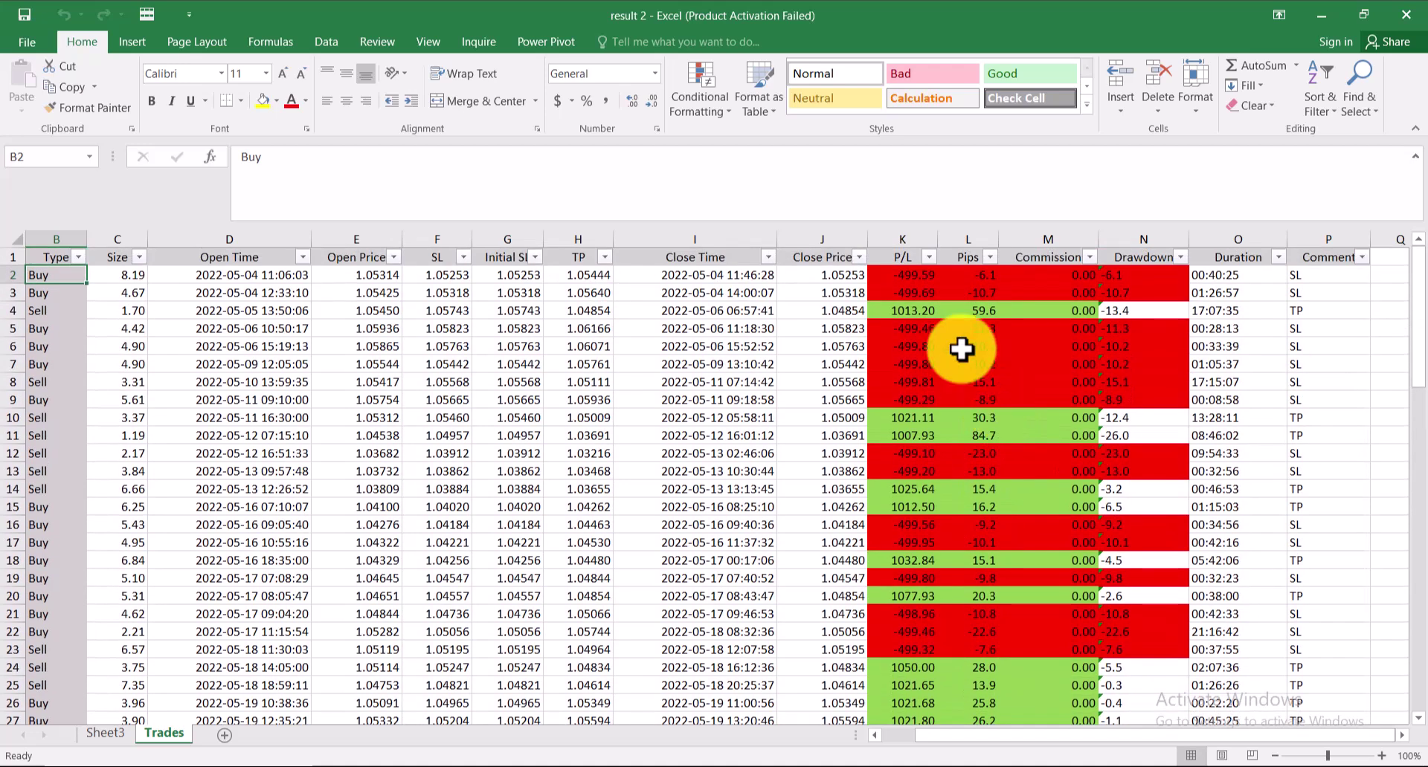
scroll(972, 397, down, 2)
scroll(972, 396, down, 5)
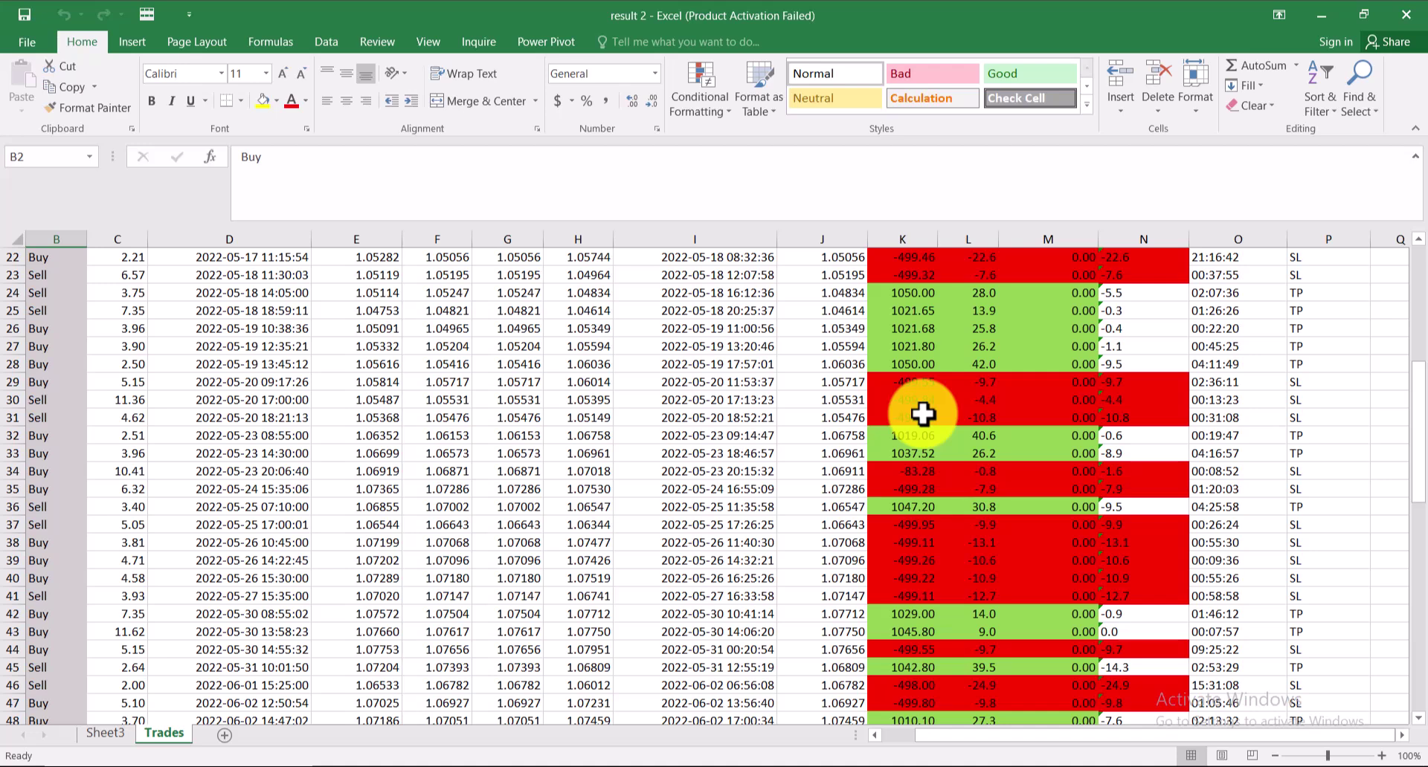
scroll(922, 414, down, 12)
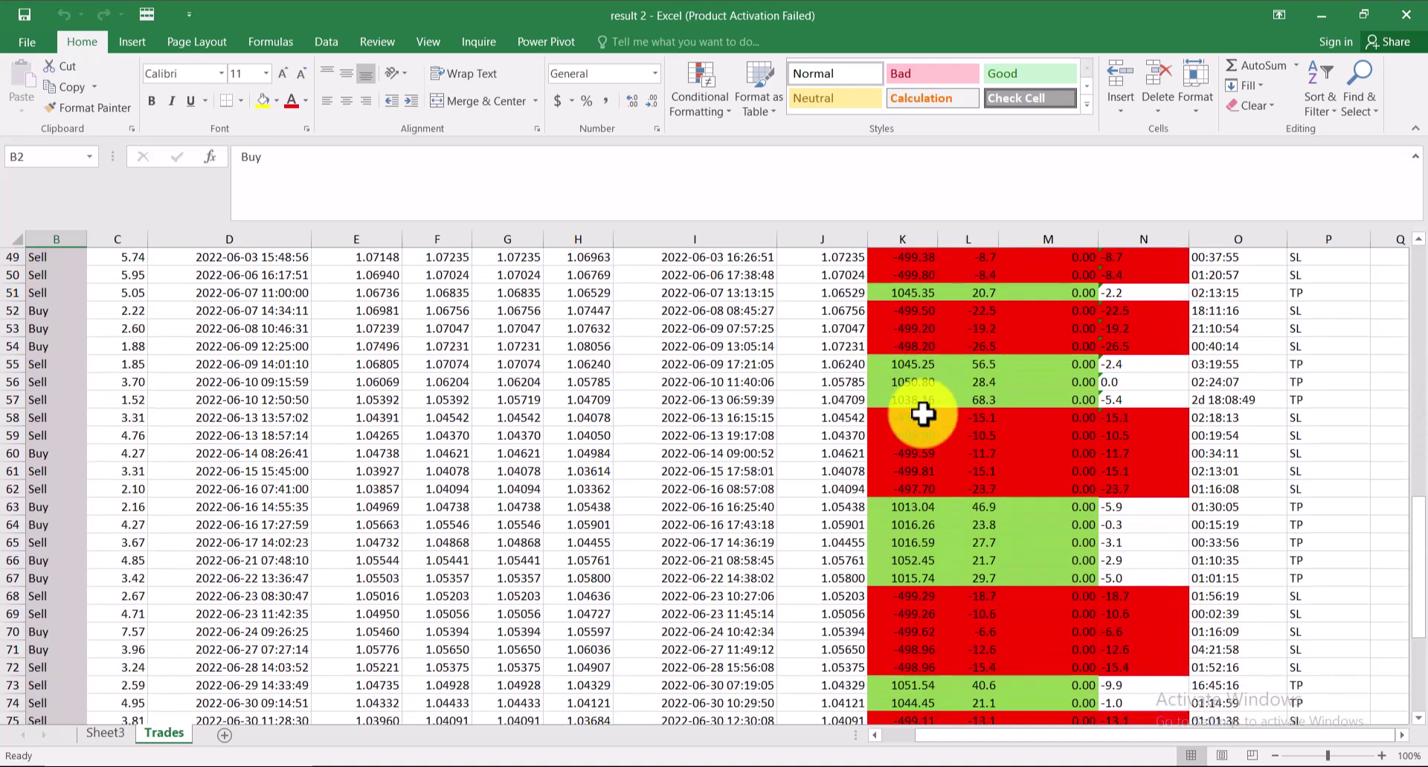
scroll(923, 414, down, 1)
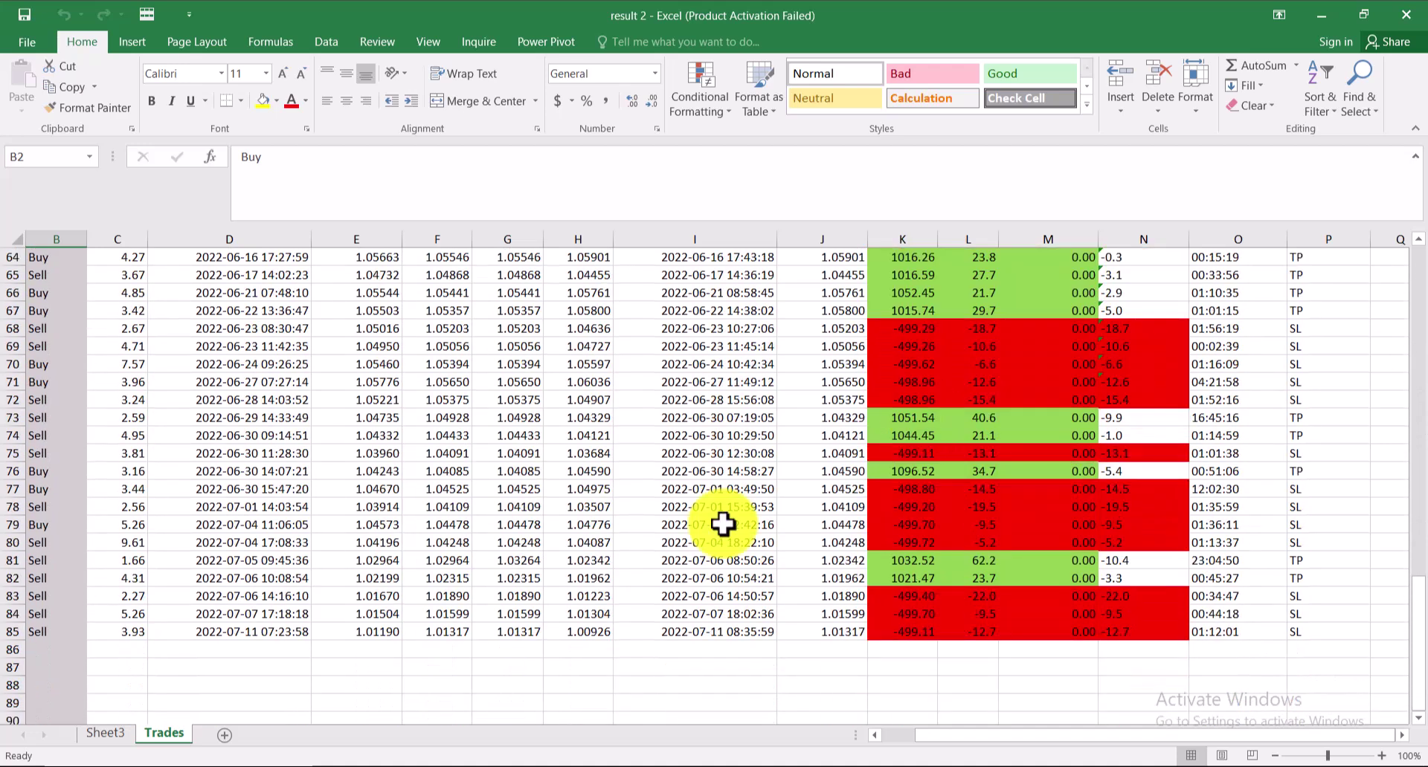
On Sheet3, check the fixed 1:2 risk-reward entry and the 2 months 7 days testing period.
click(98, 735)
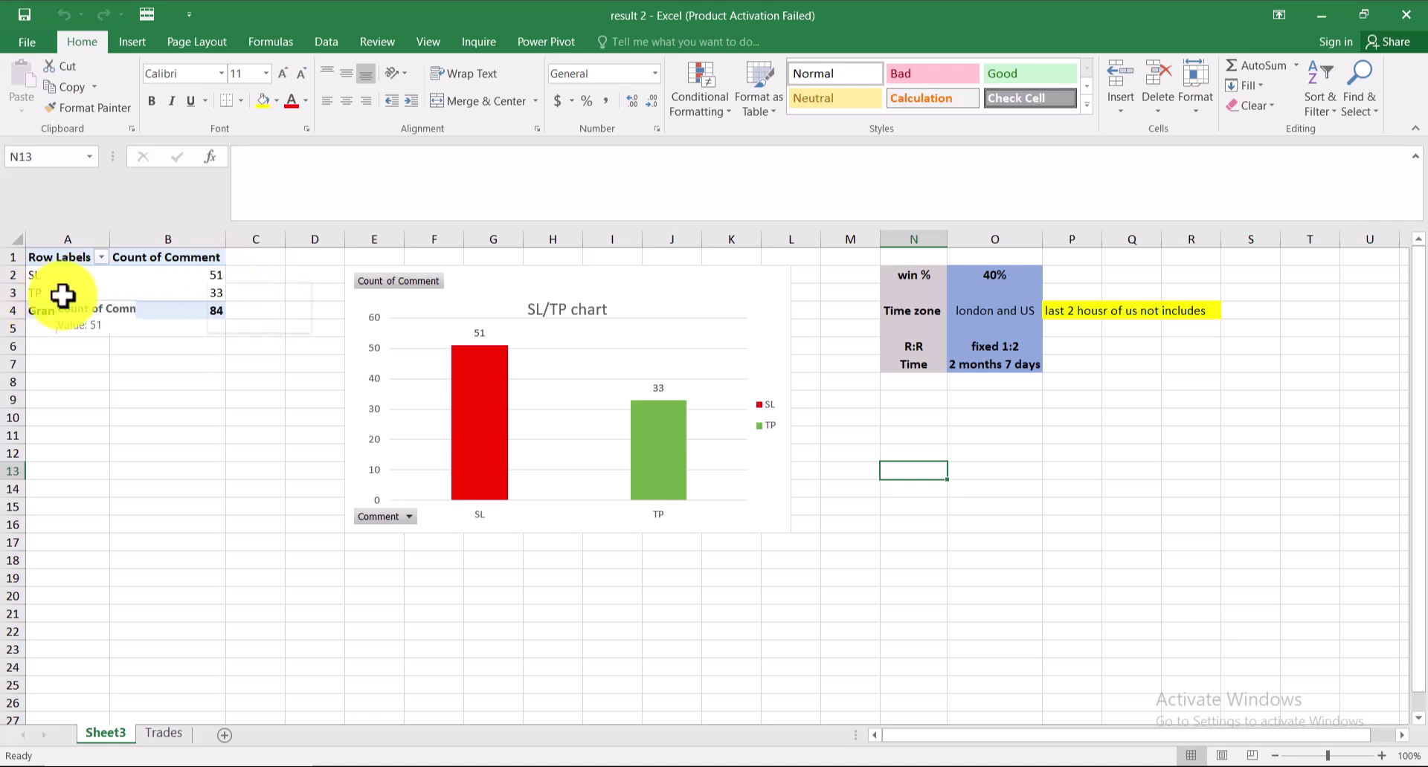
mouse_move(216, 299)
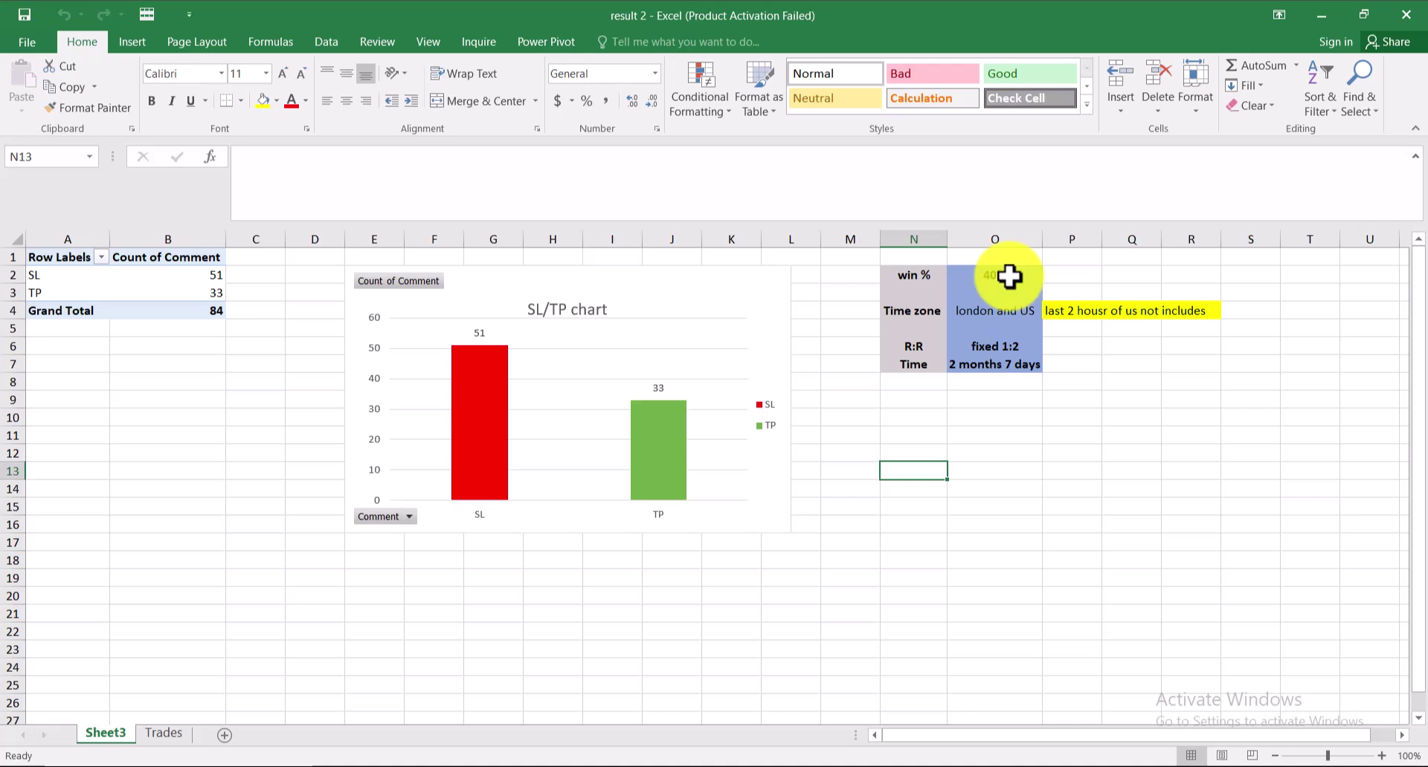
click(1016, 344)
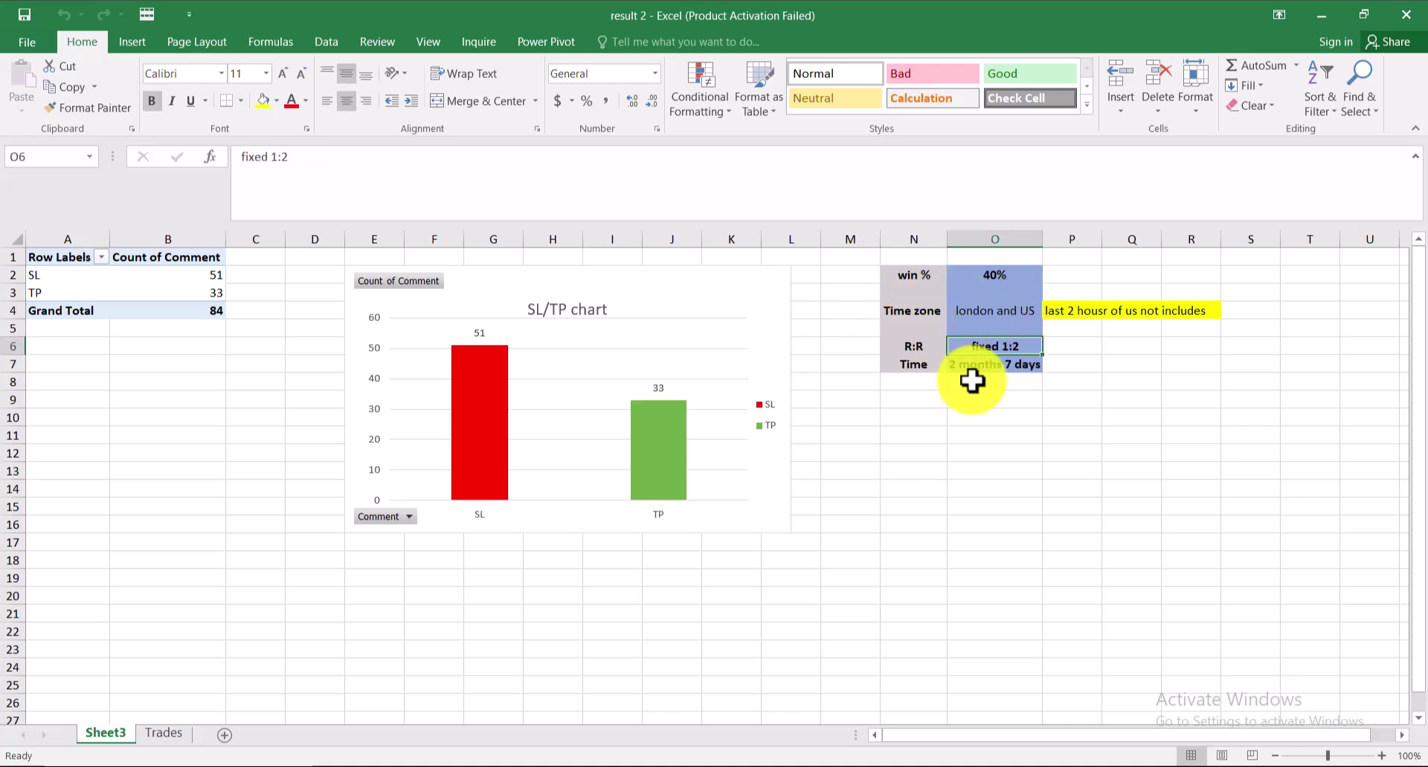
click(1006, 365)
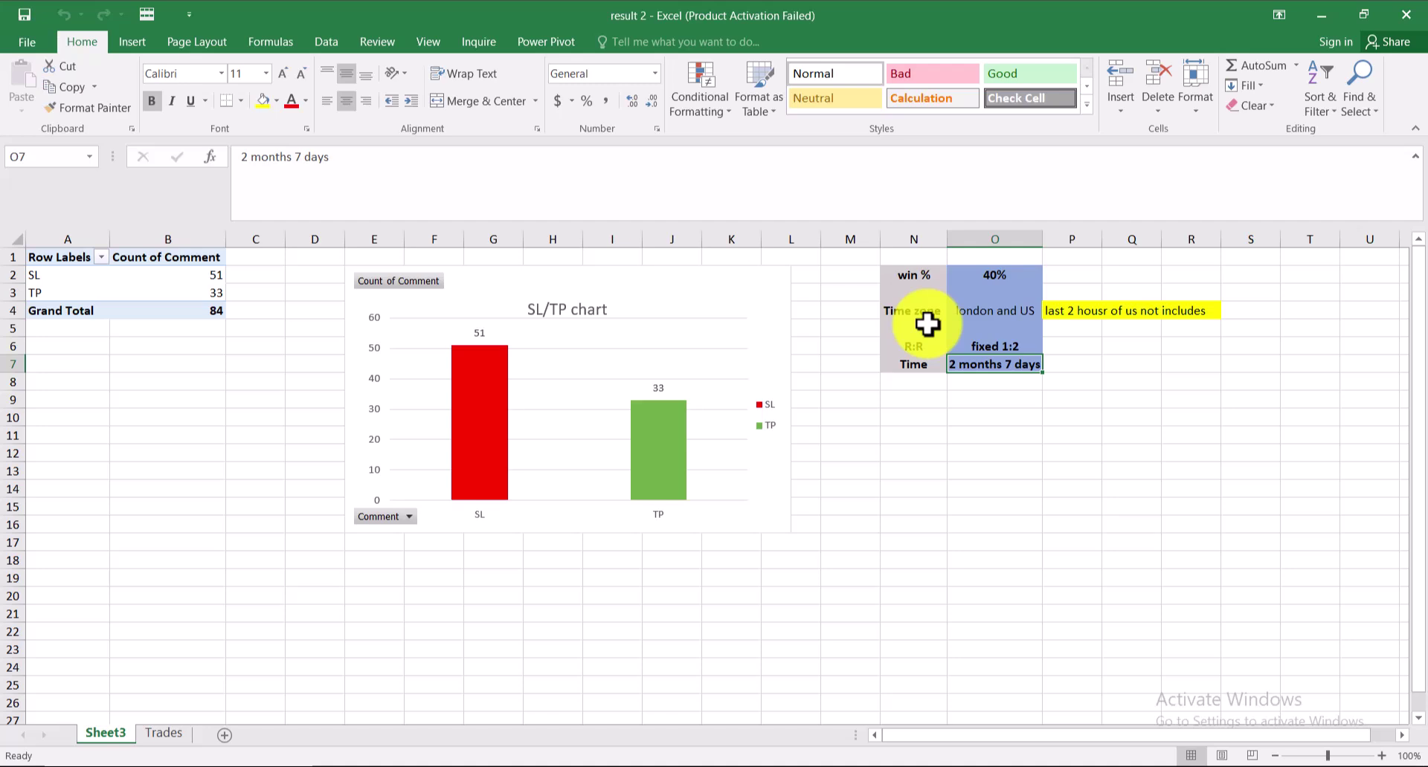
Fix the P4 note typo so it reads 'last 2 hour of us not includes'.
double_click(1097, 313)
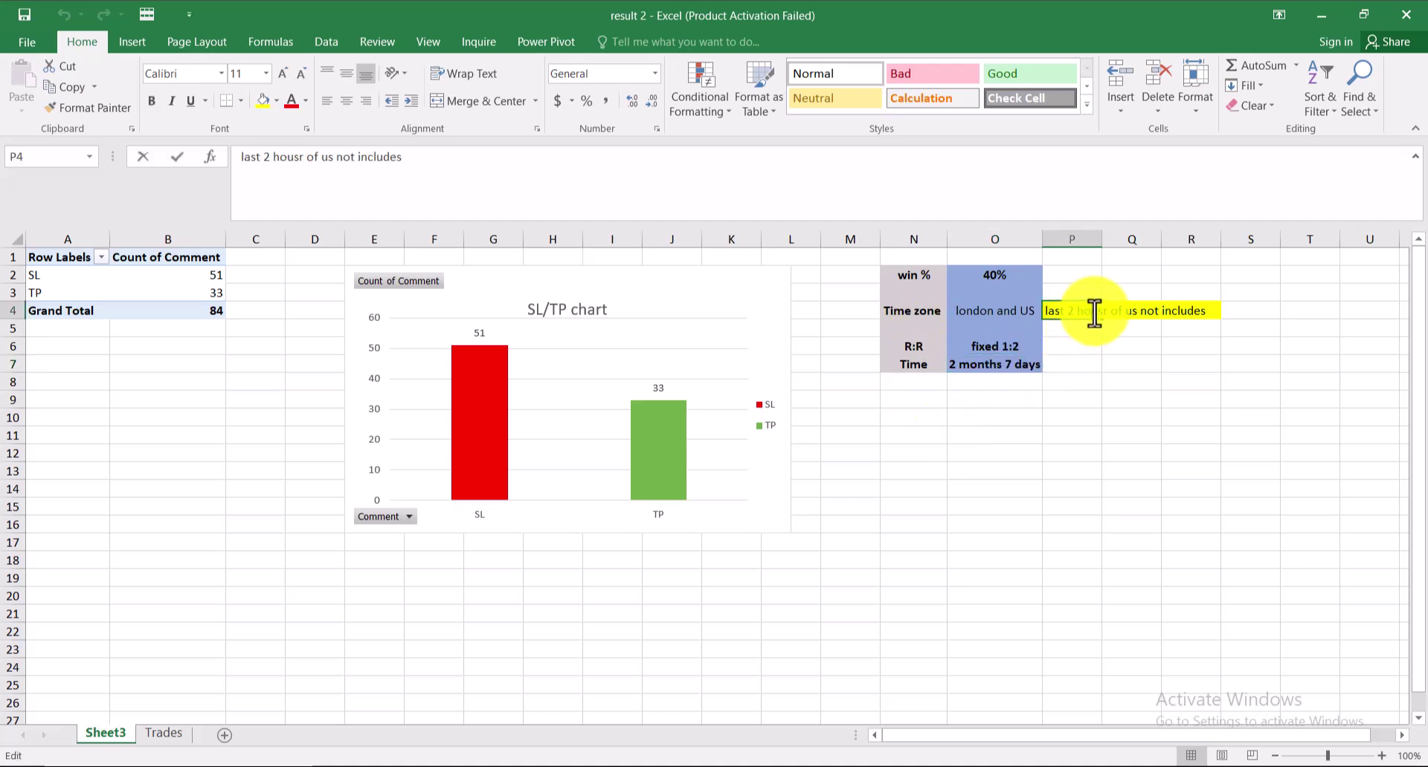
key(BackSpace)
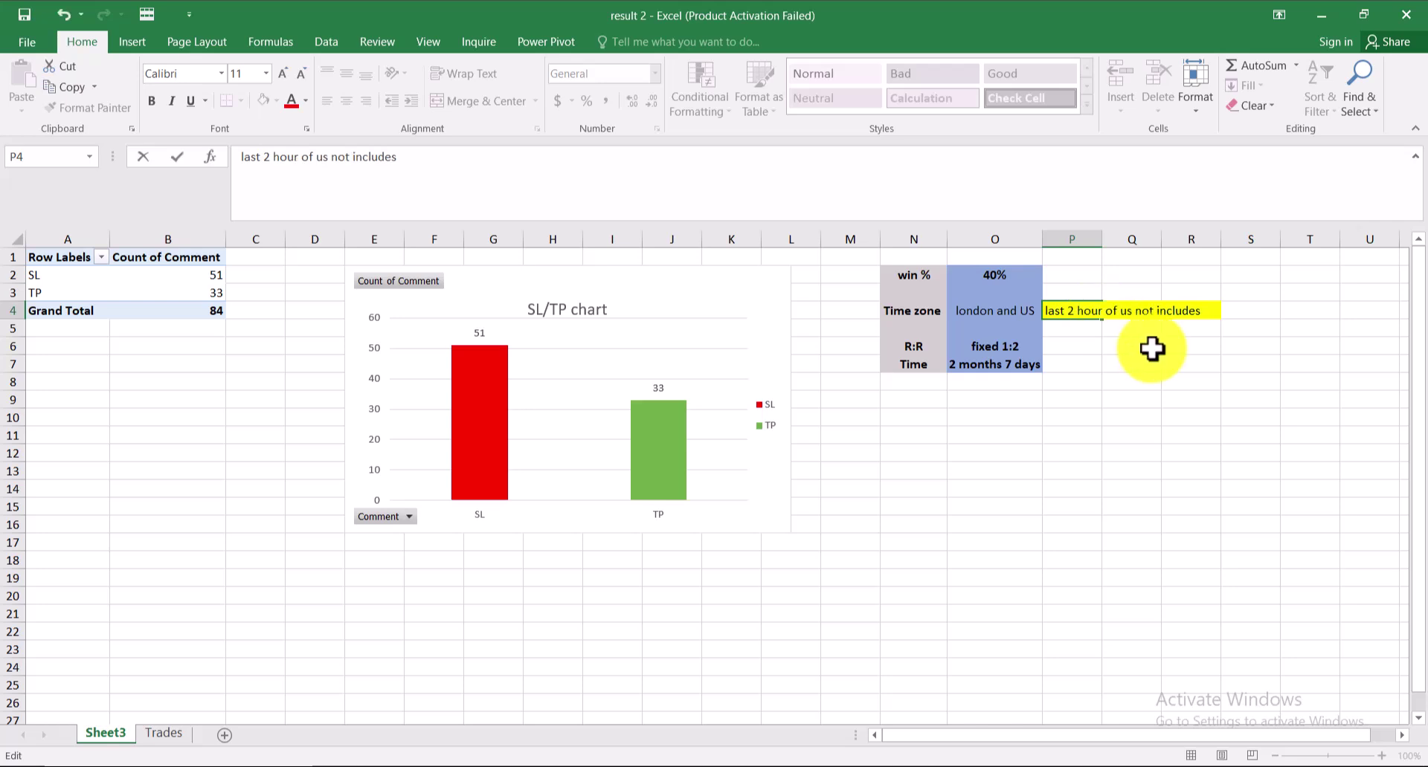
click(1146, 348)
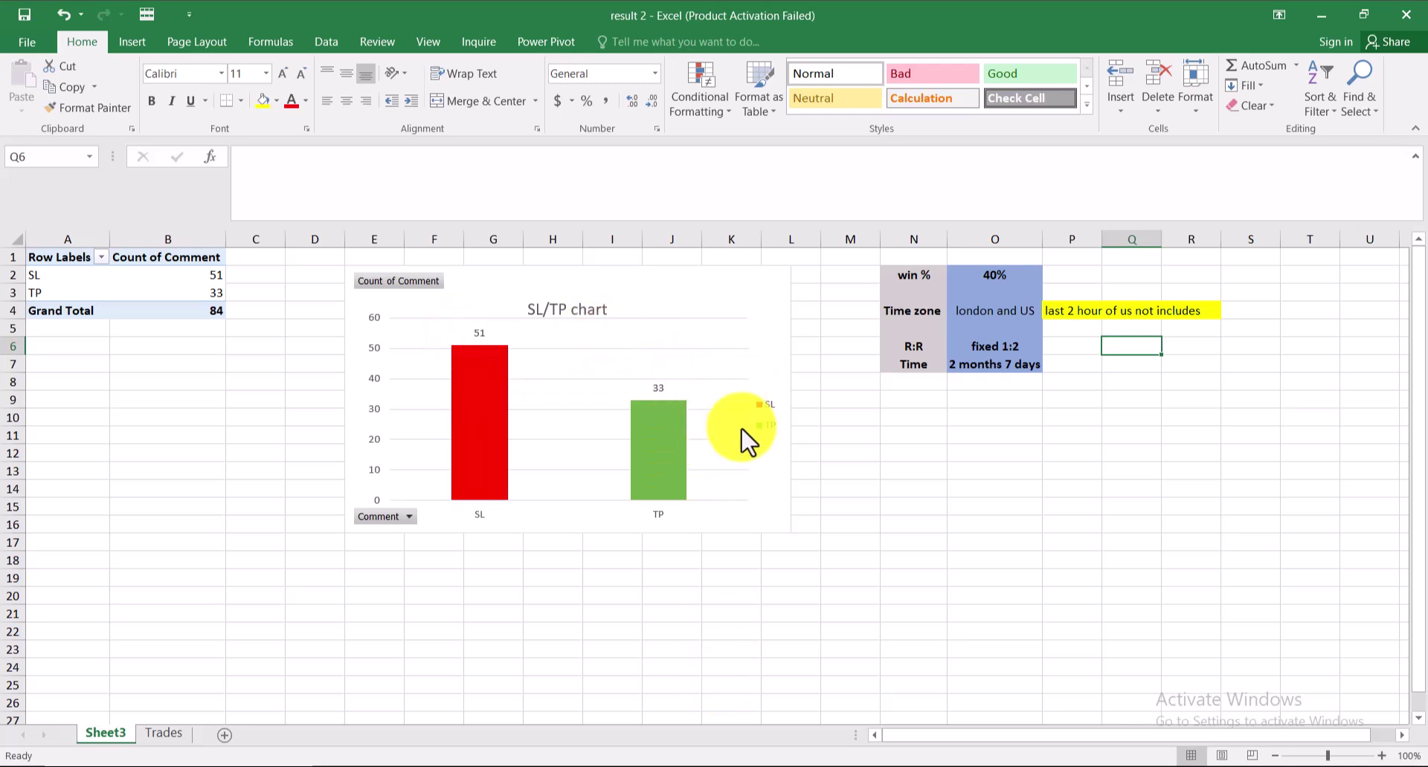
Open Statement.htm from the Strategy folder and scroll to the Summary and balance chart.
click(380, 766)
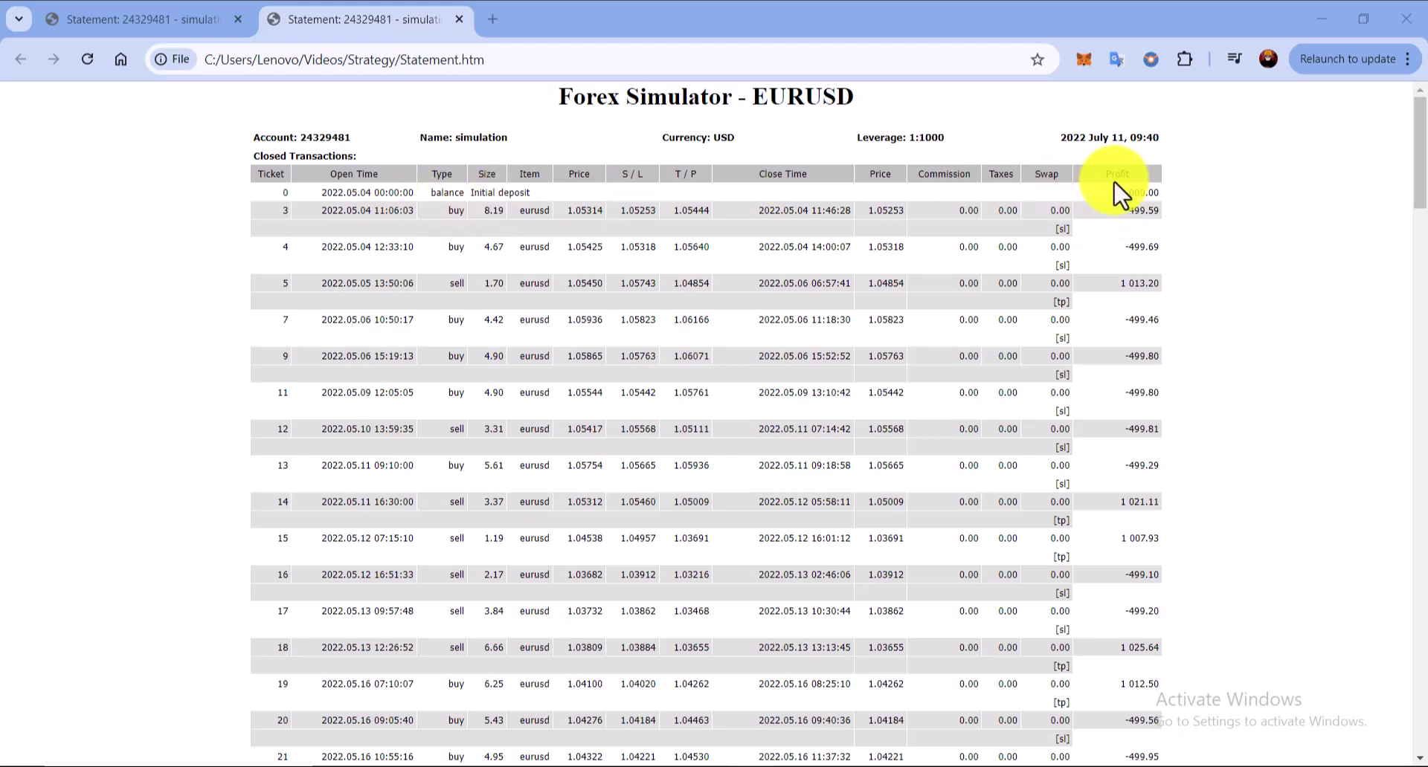
scroll(1086, 364, down, 15)
scroll(1085, 365, down, 20)
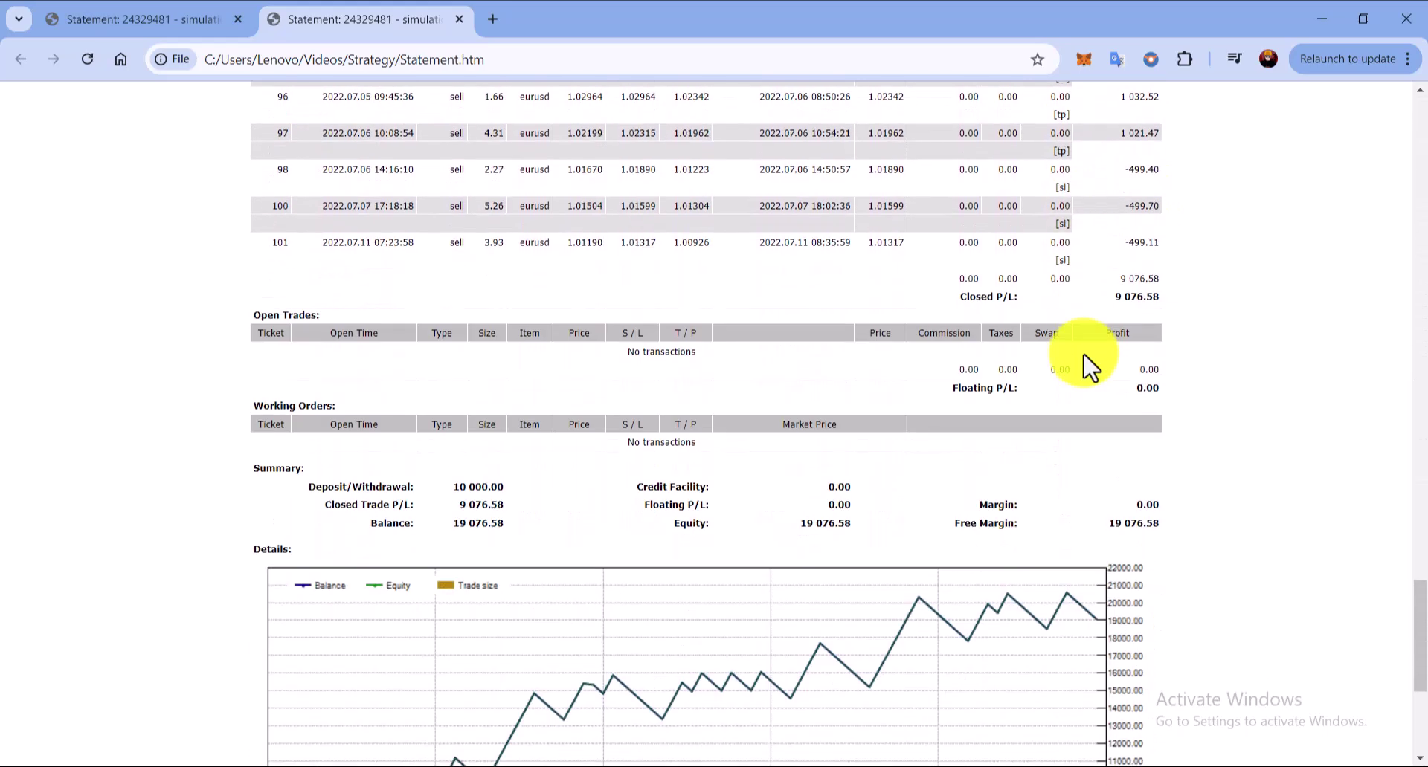
scroll(1086, 365, down, 5)
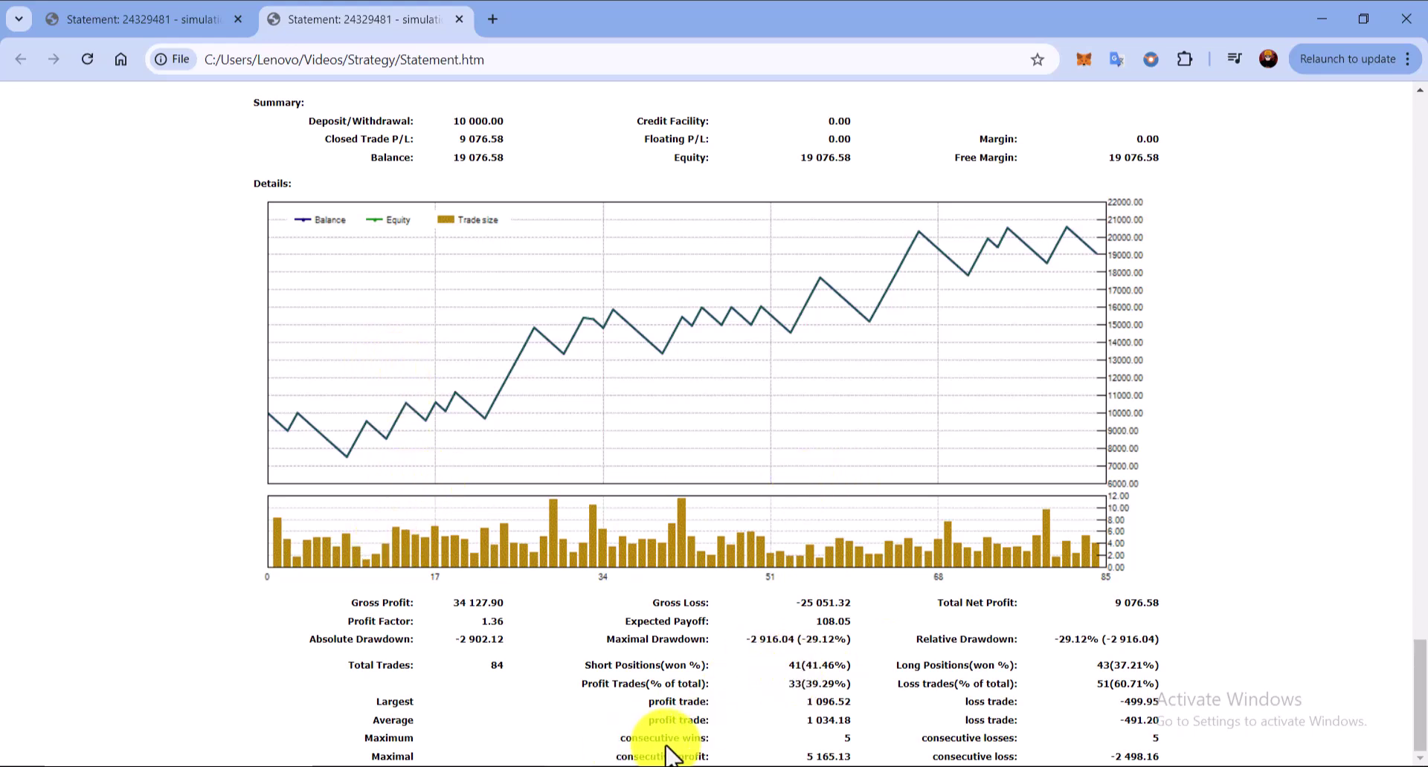
double_click(847, 738)
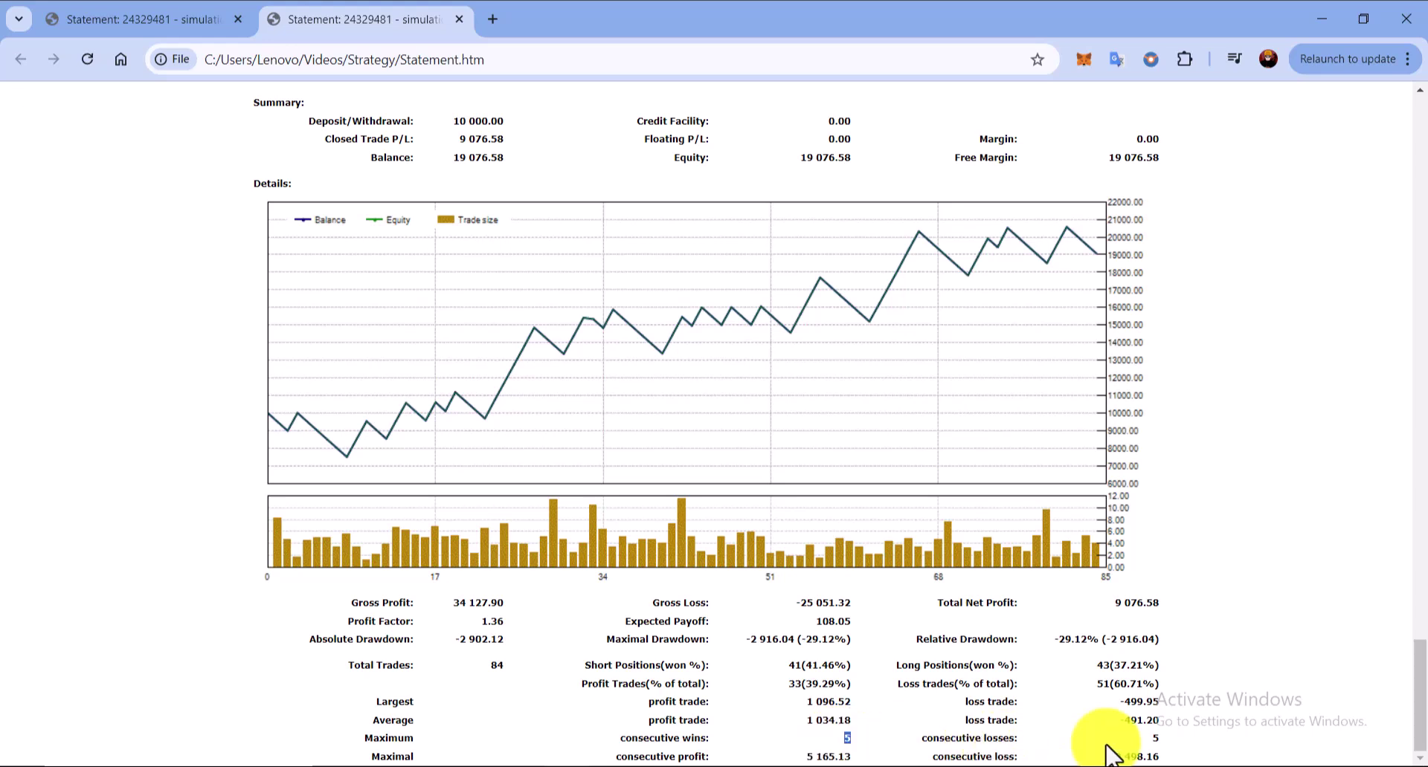
double_click(1155, 739)
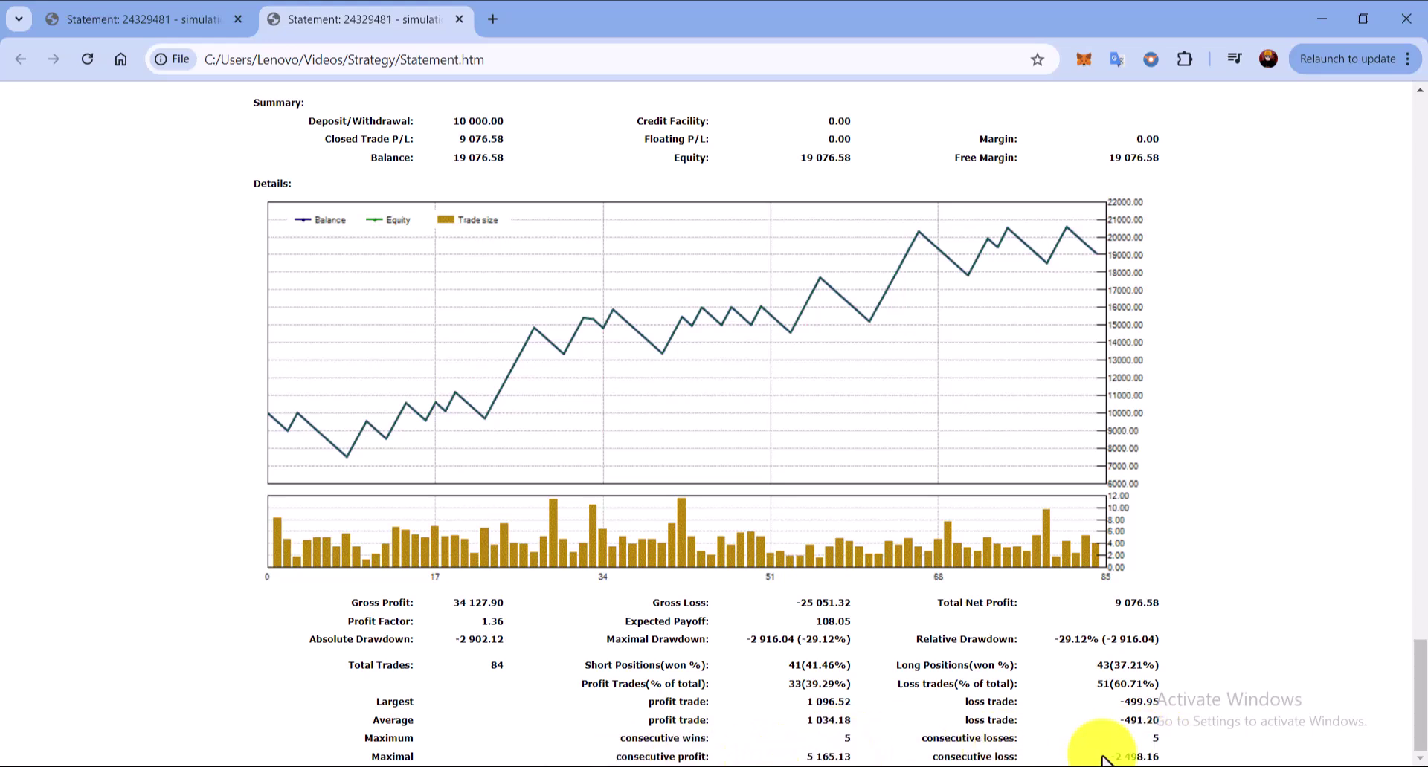
mouse_move(967, 755)
click(472, 676)
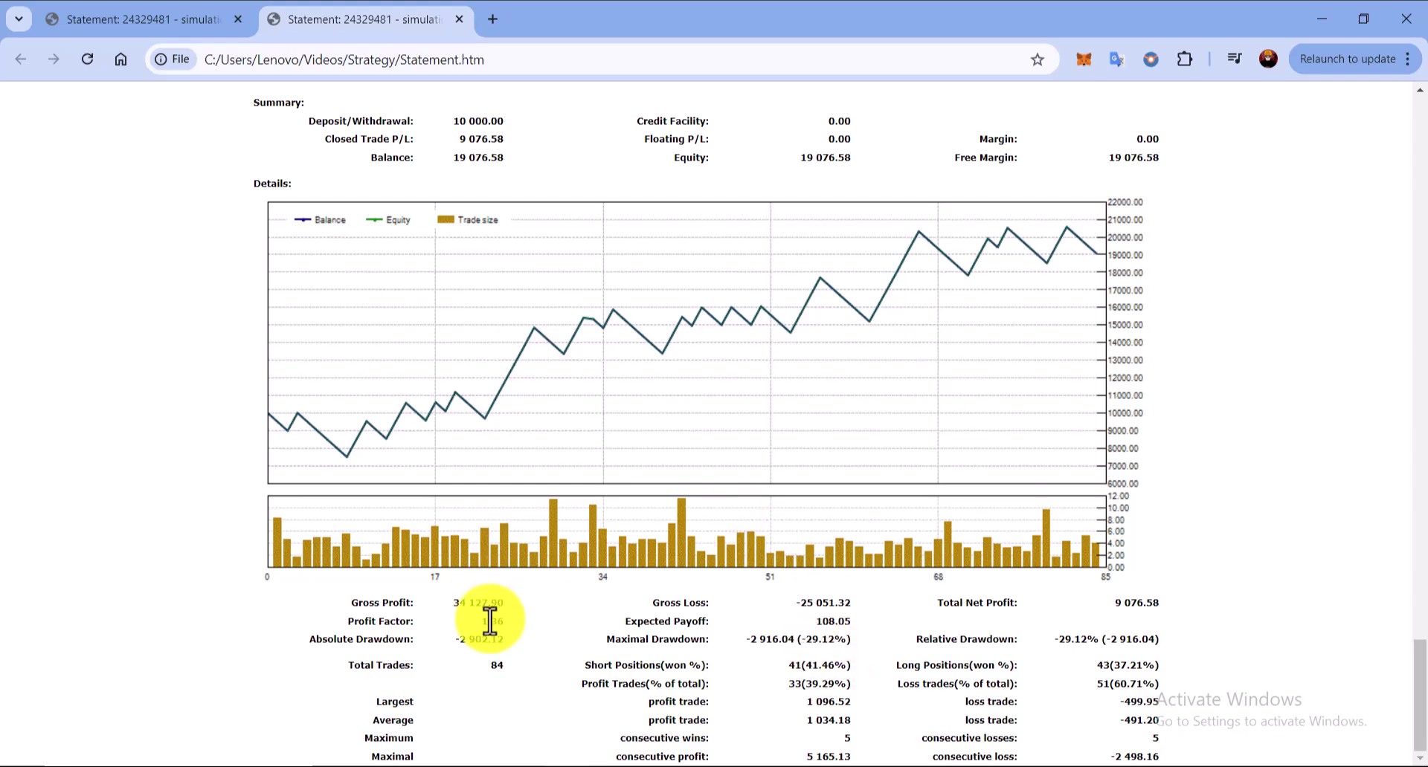
scroll(759, 510, up, 8)
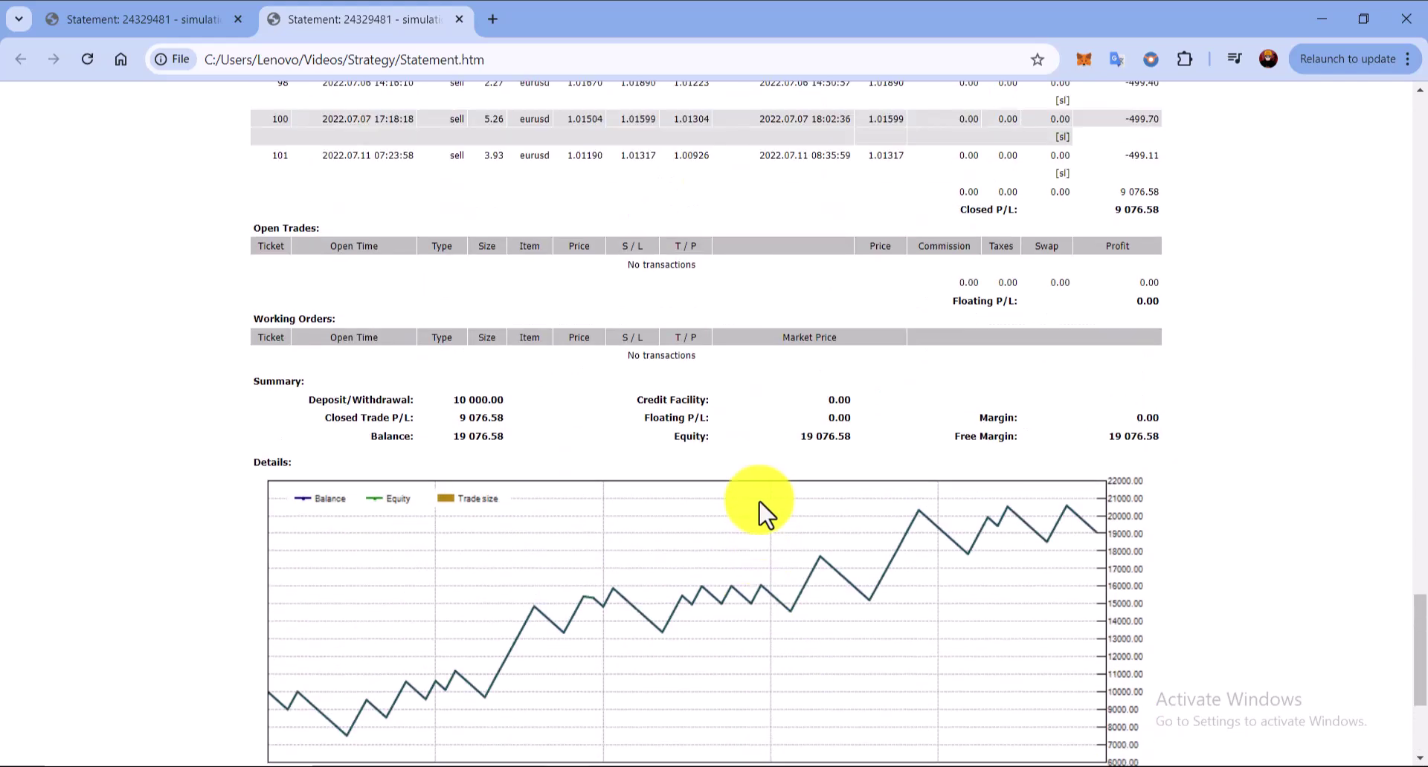
In MetaTrader 4, dismiss the 'Closed trades exported' message and close the Orders window.
click(617, 762)
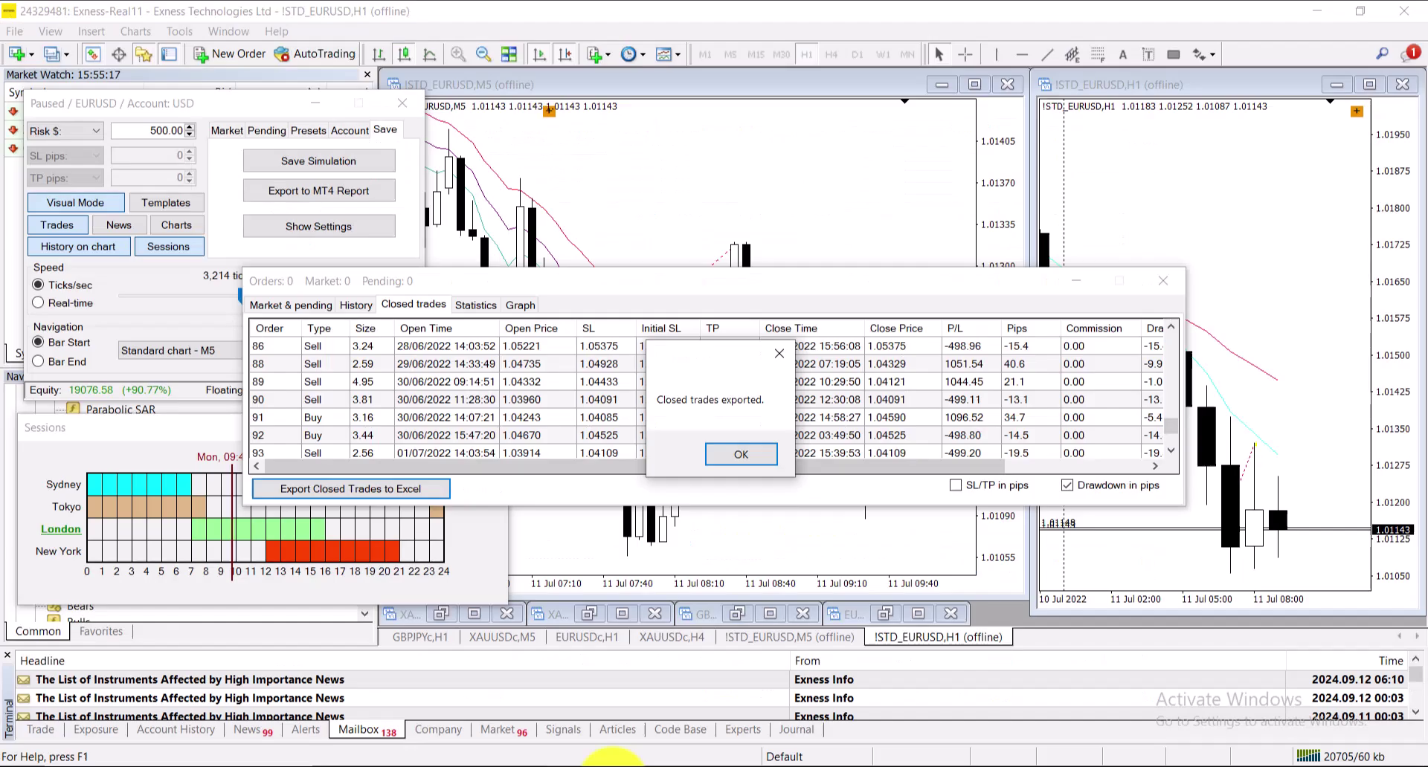
click(746, 456)
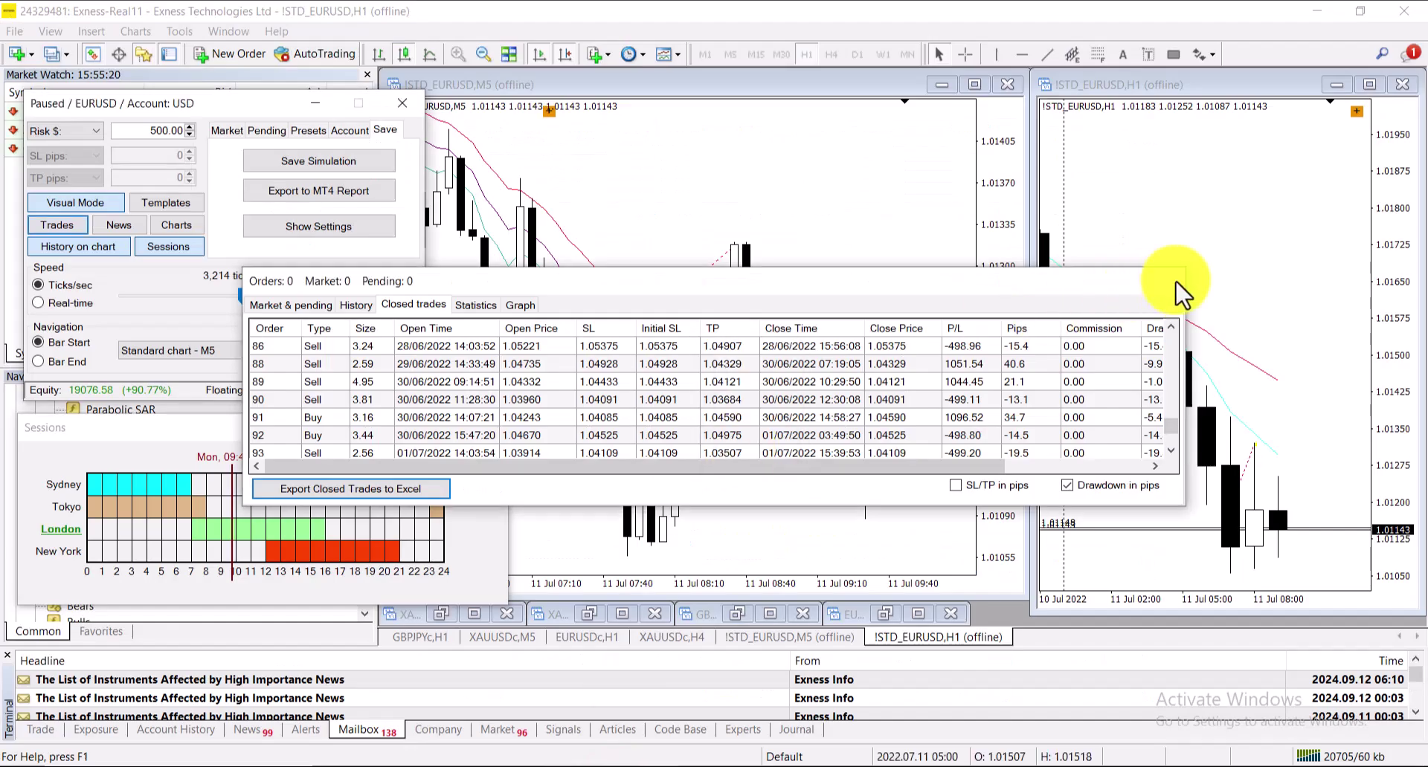
click(1164, 281)
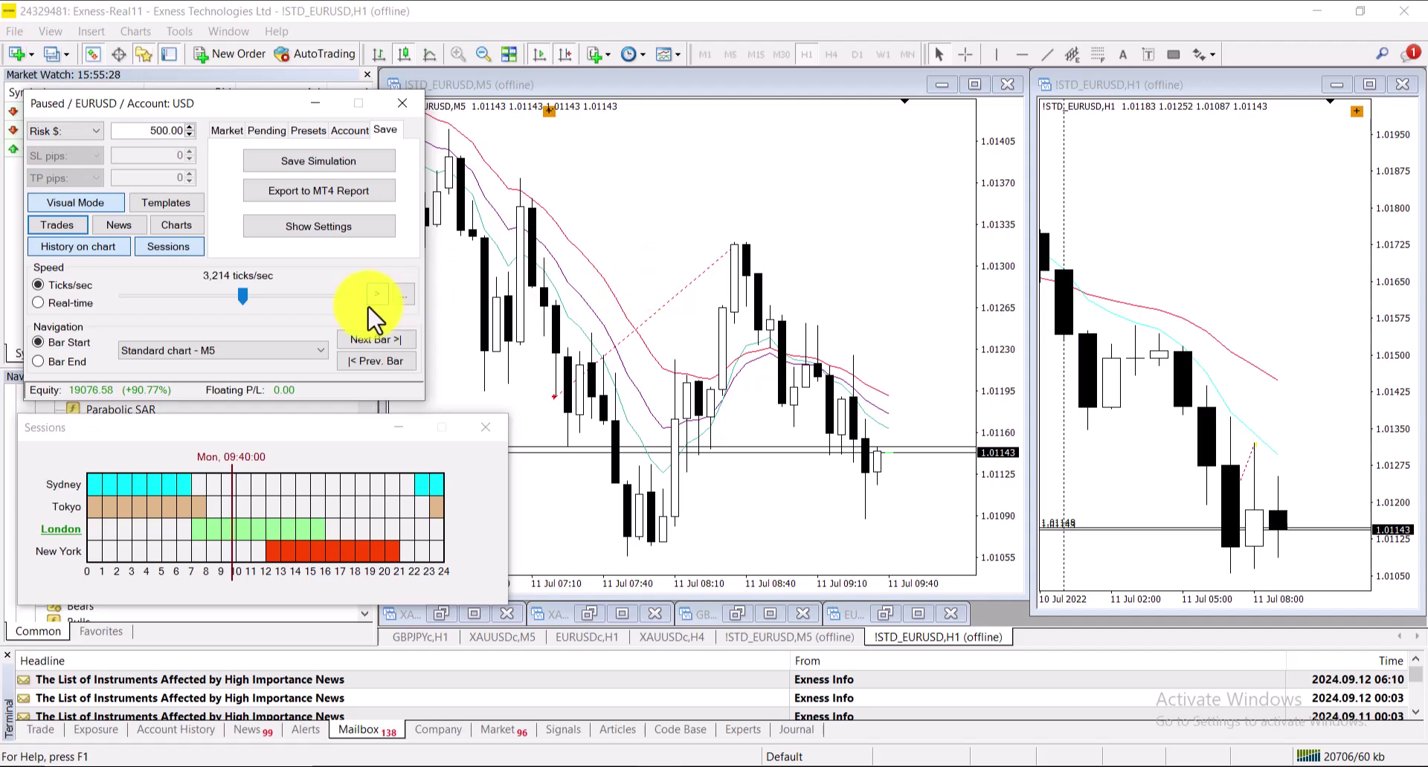
Step the simulation forward and back one bar, then maximize the EURUSD M5 chart.
click(381, 339)
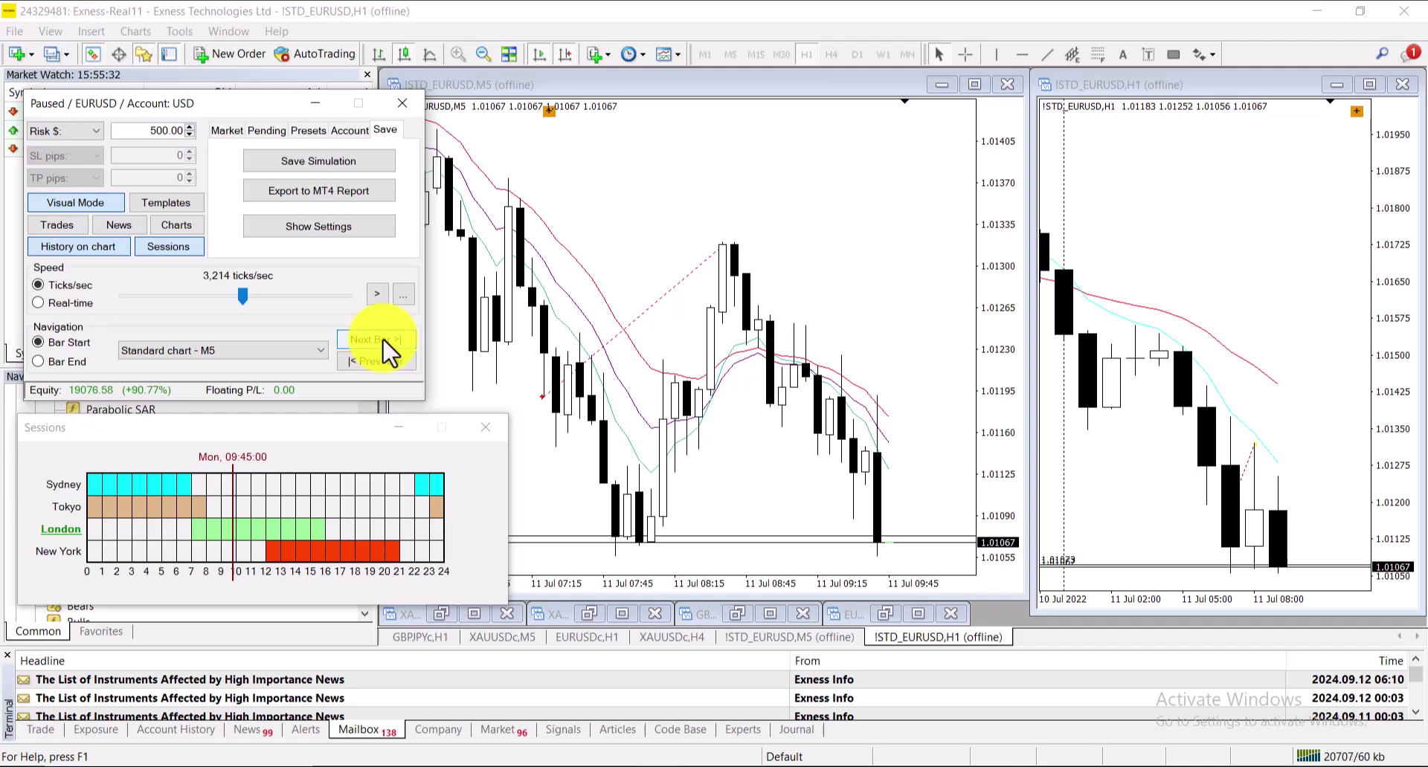
click(378, 362)
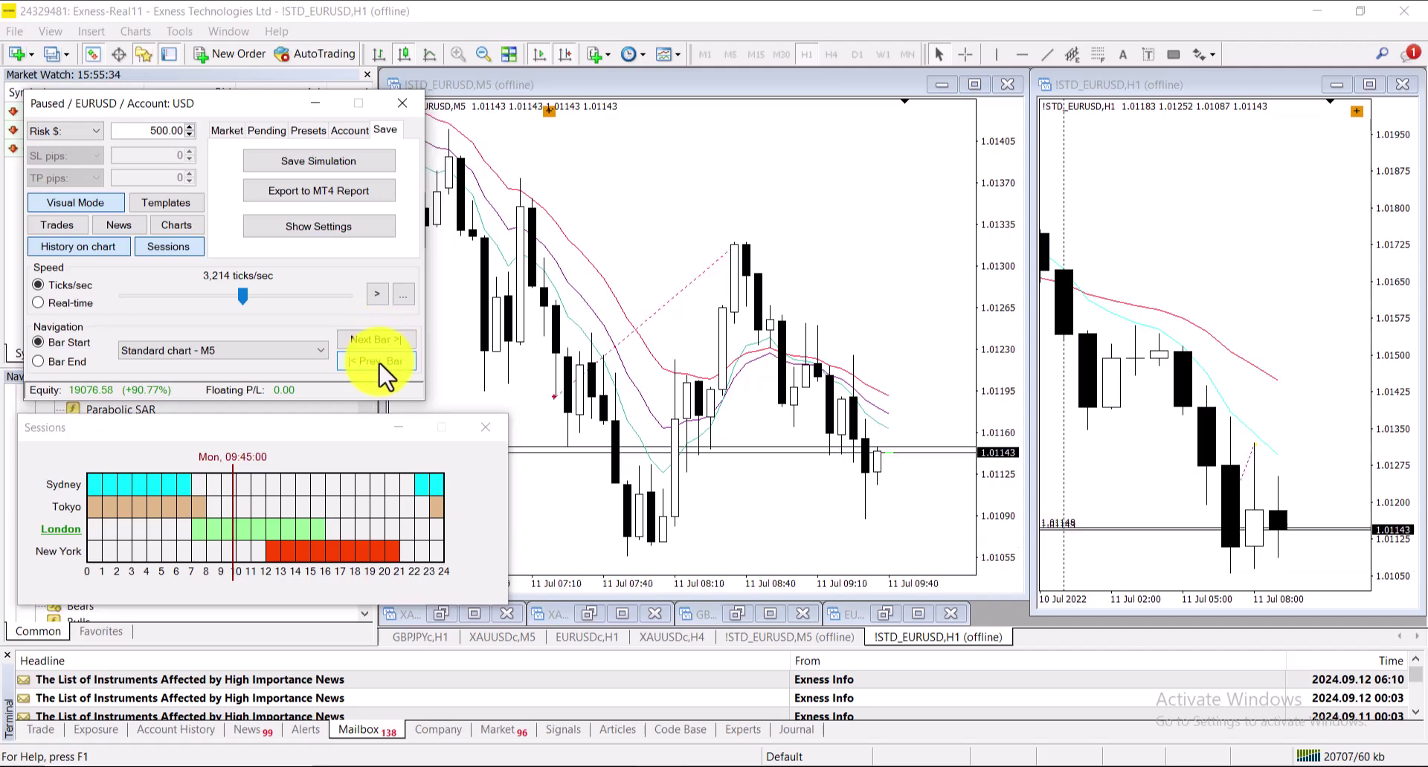
click(974, 84)
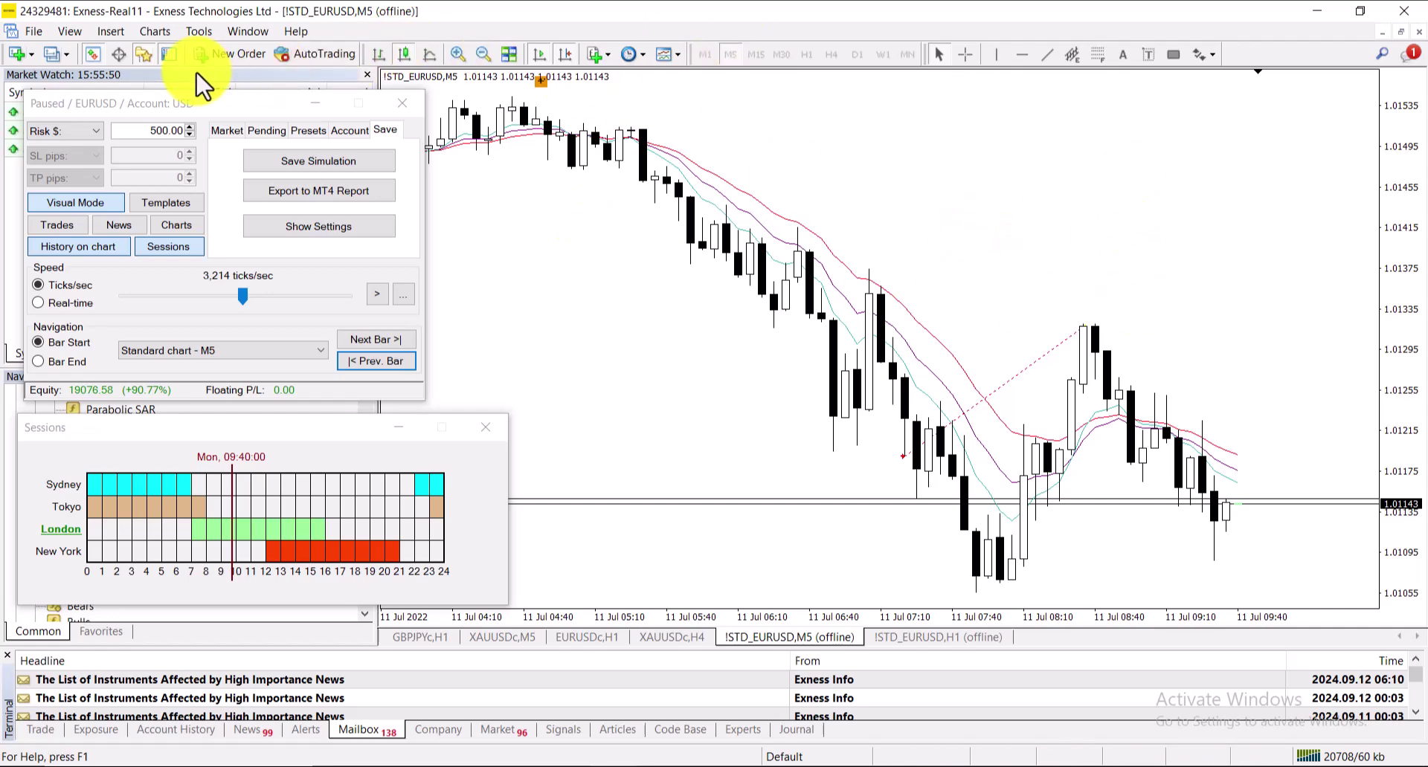
Turn off Chart Shift and drag the M5 chart back toward earlier trades.
click(554, 60)
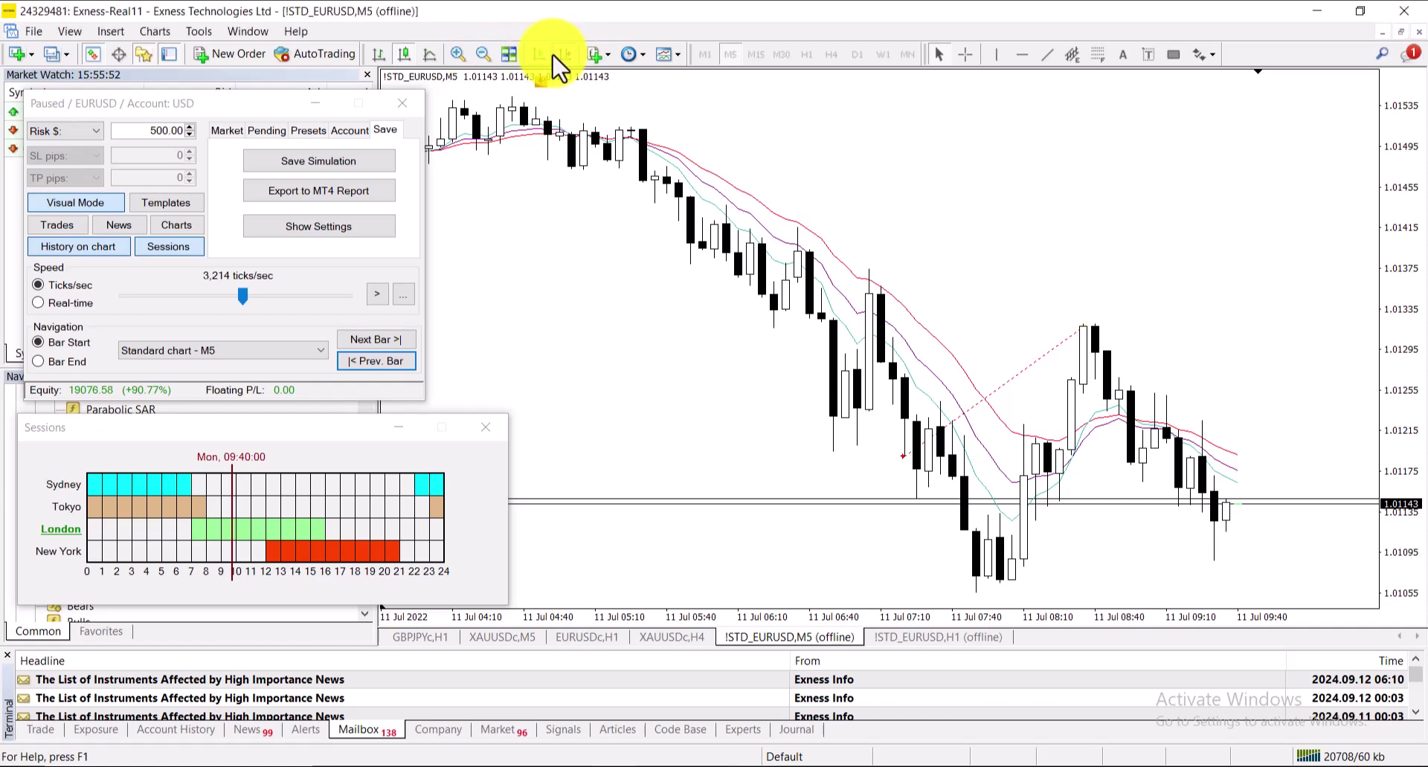
click(557, 55)
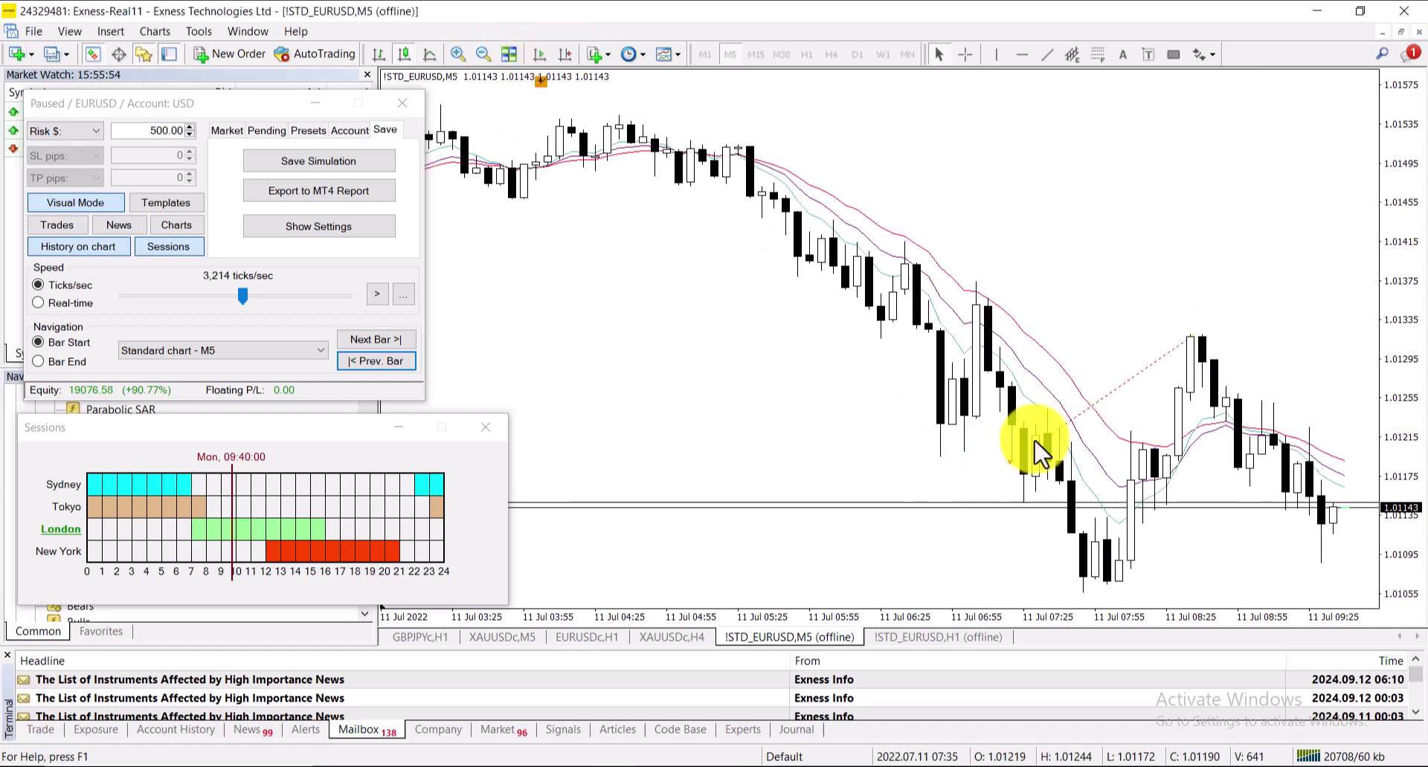
drag(1026, 446, 1164, 398)
Scroll the EURUSD M5 chart back to 4 Jul 2022 to show the past trades' entry-to-exit lines.
scroll(1164, 398, up, 15)
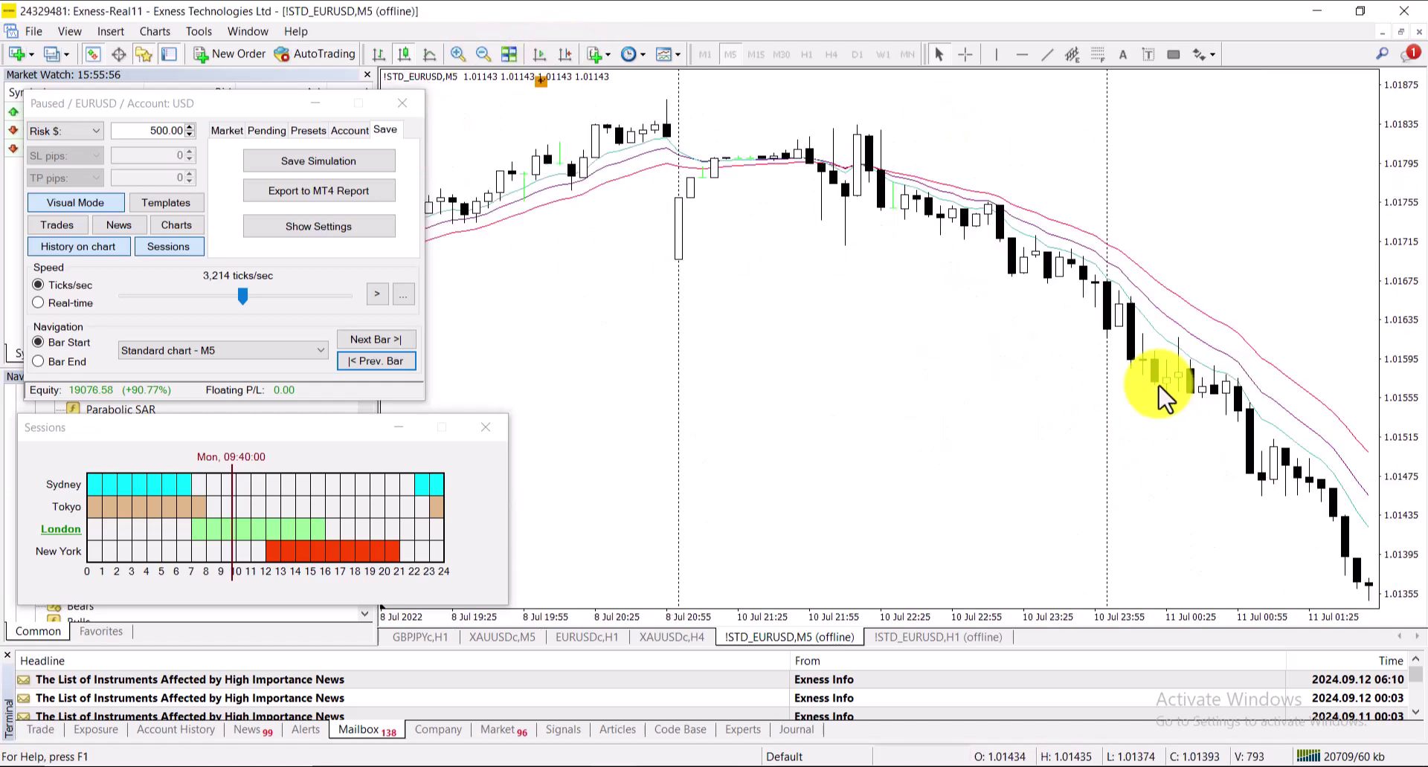
scroll(1077, 320, up, 10)
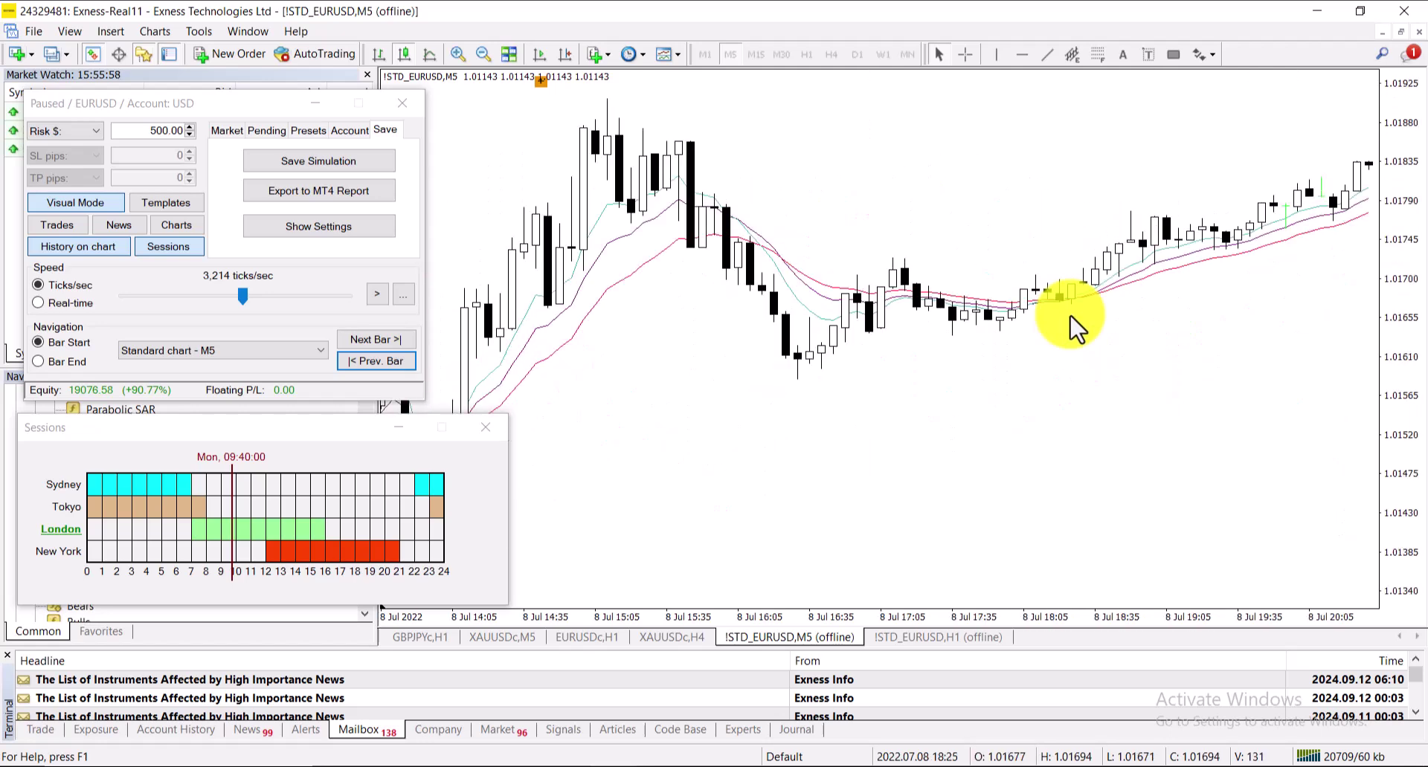
scroll(1078, 320, up, 7)
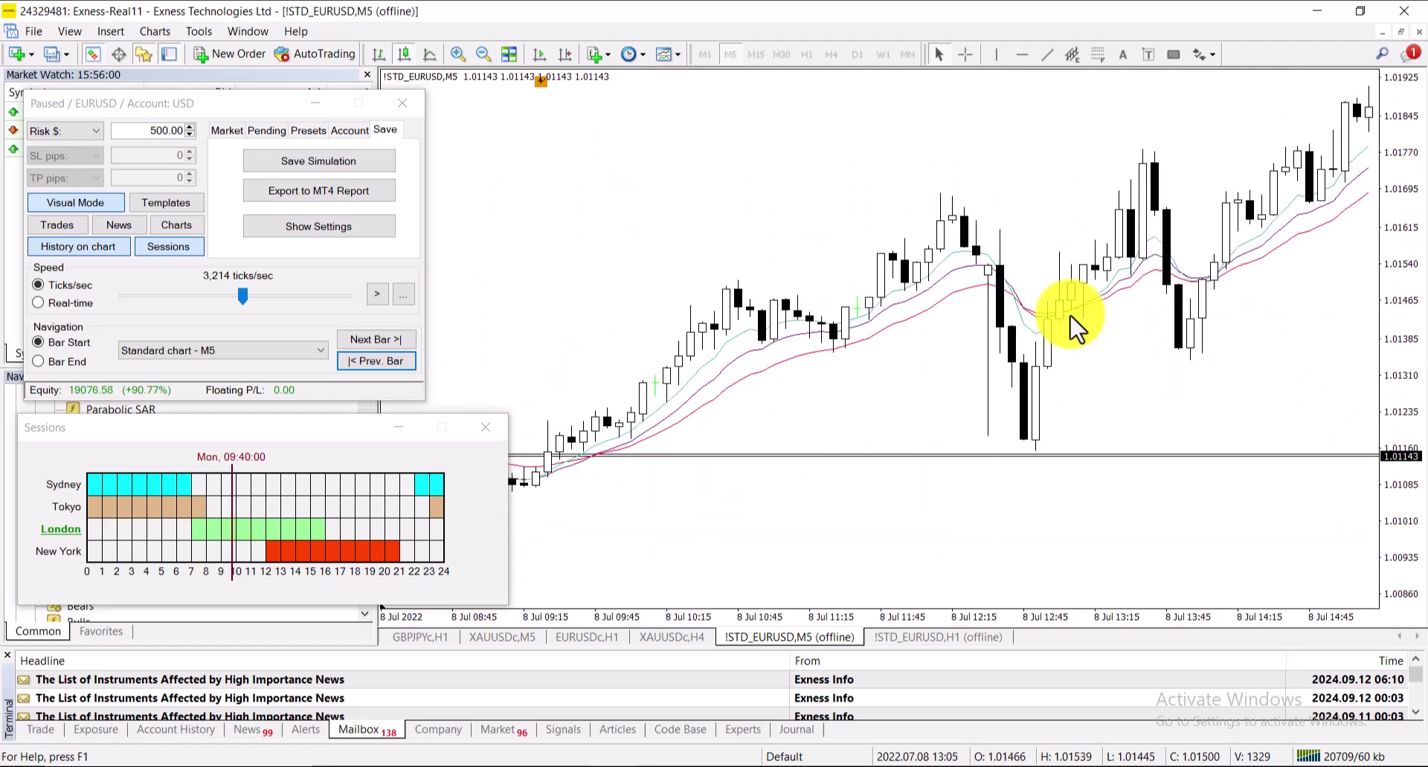
scroll(1078, 320, up, 4)
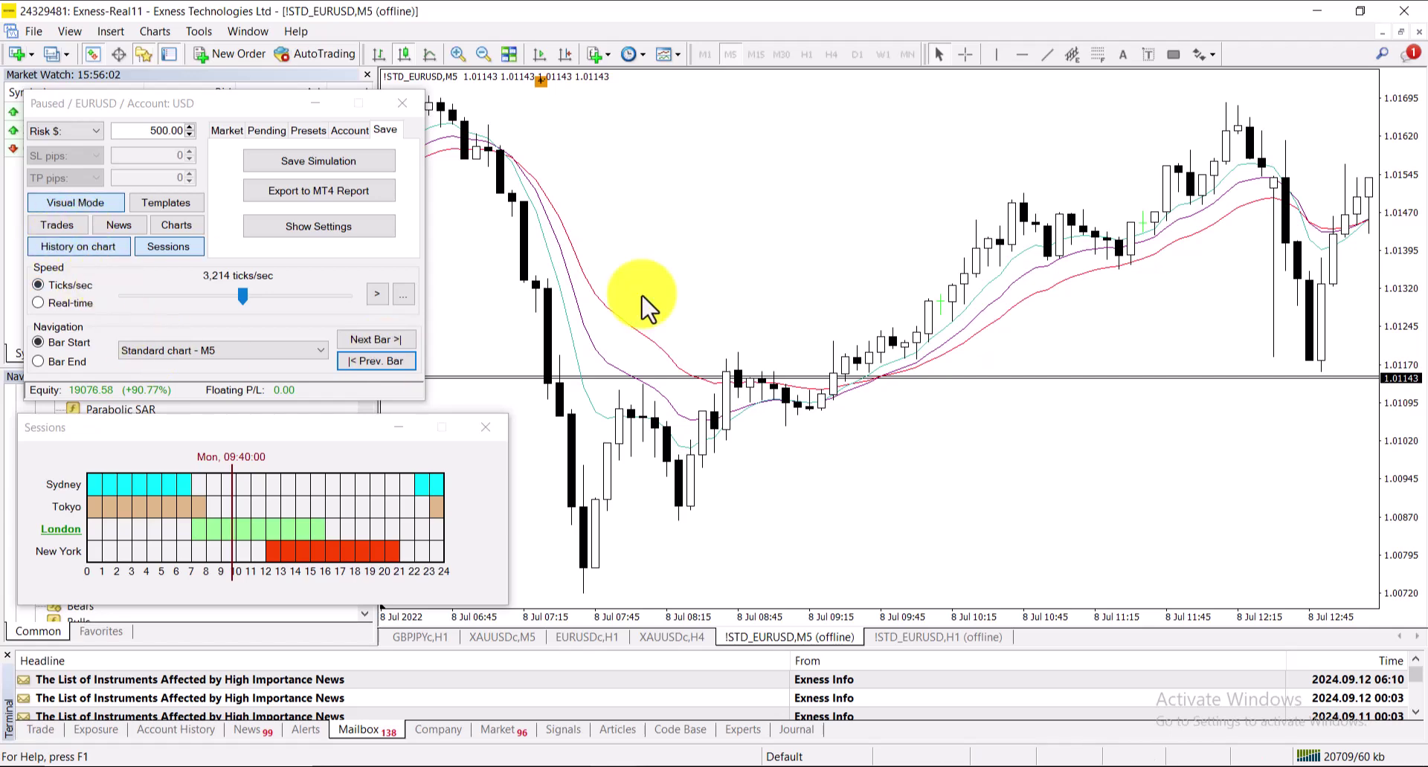
scroll(974, 335, up, 4)
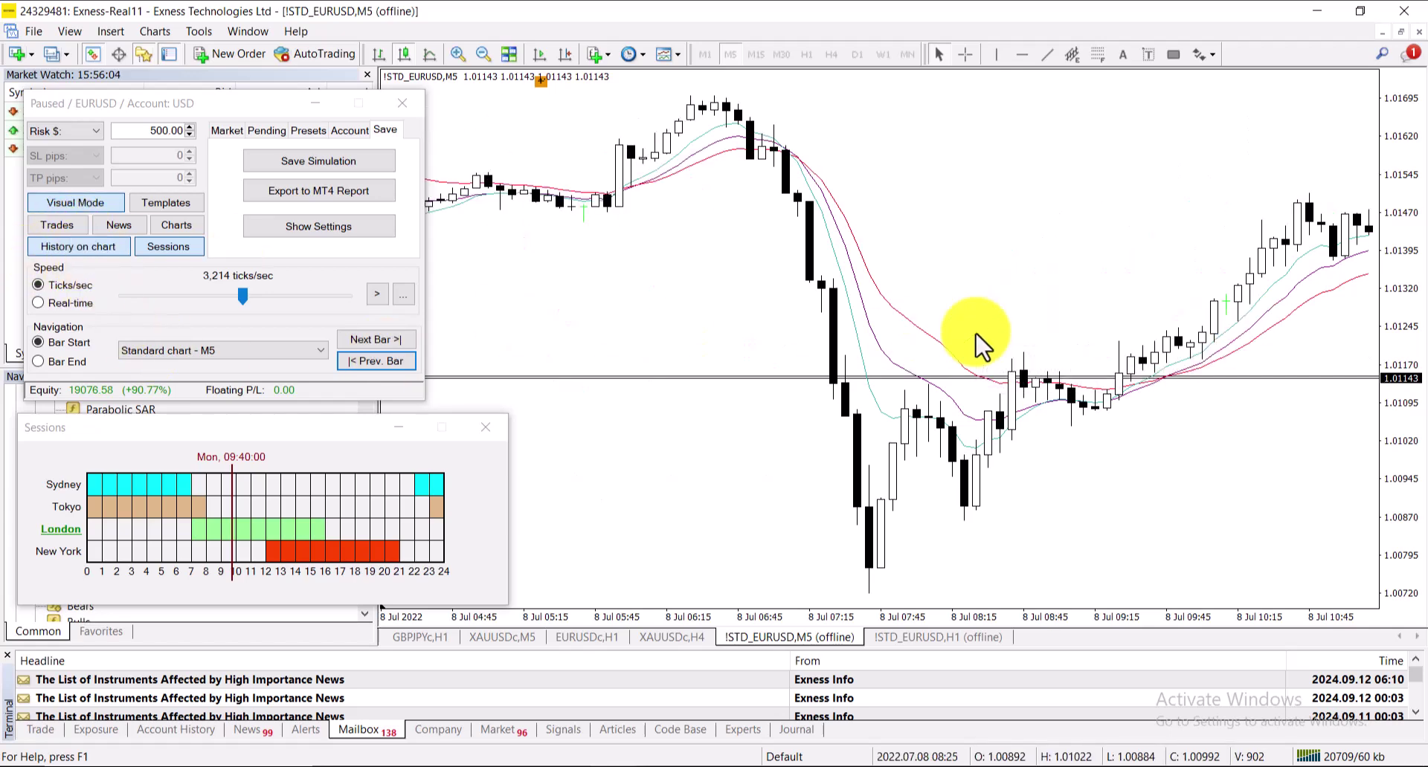
scroll(976, 337, up, 15)
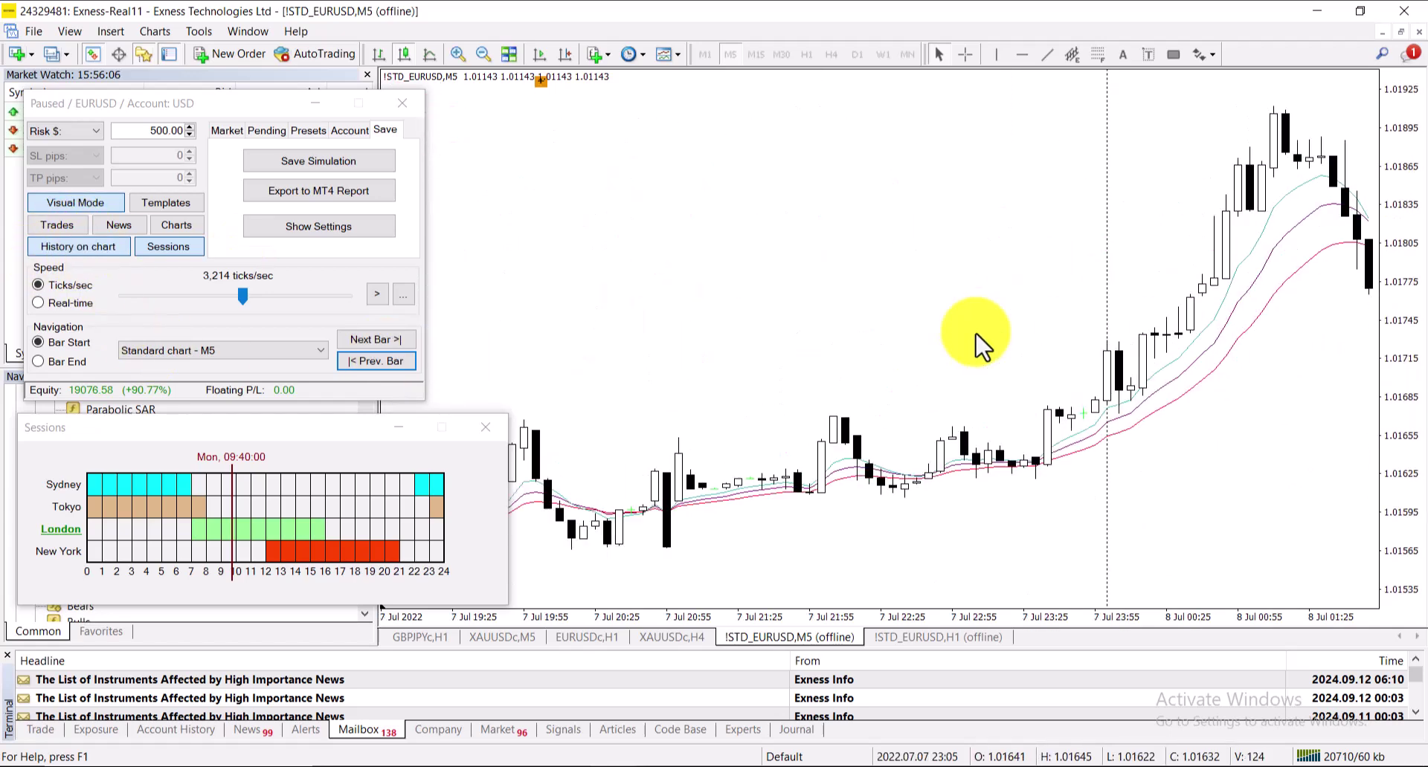
scroll(979, 341, up, 4)
scroll(959, 344, up, 4)
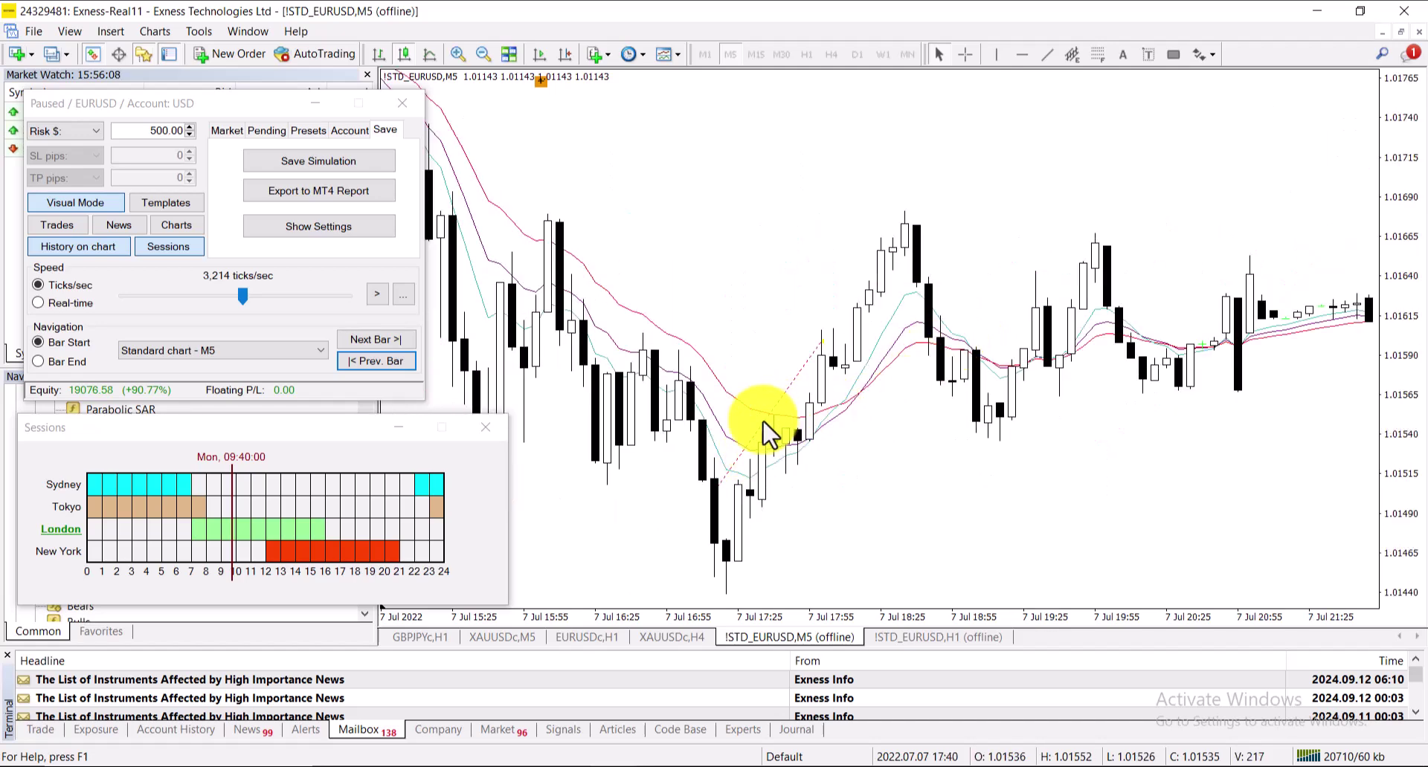
scroll(811, 423, up, 2)
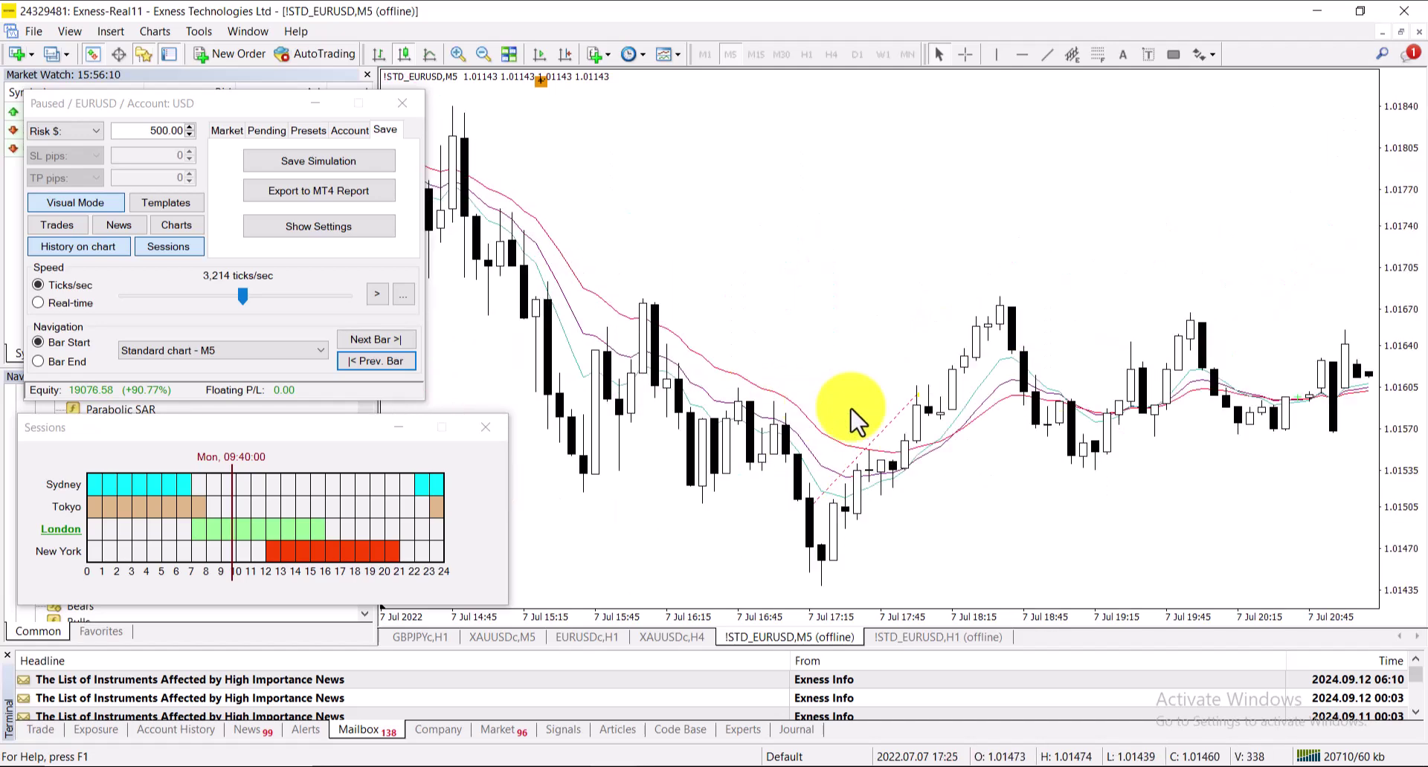
scroll(855, 439, up, 8)
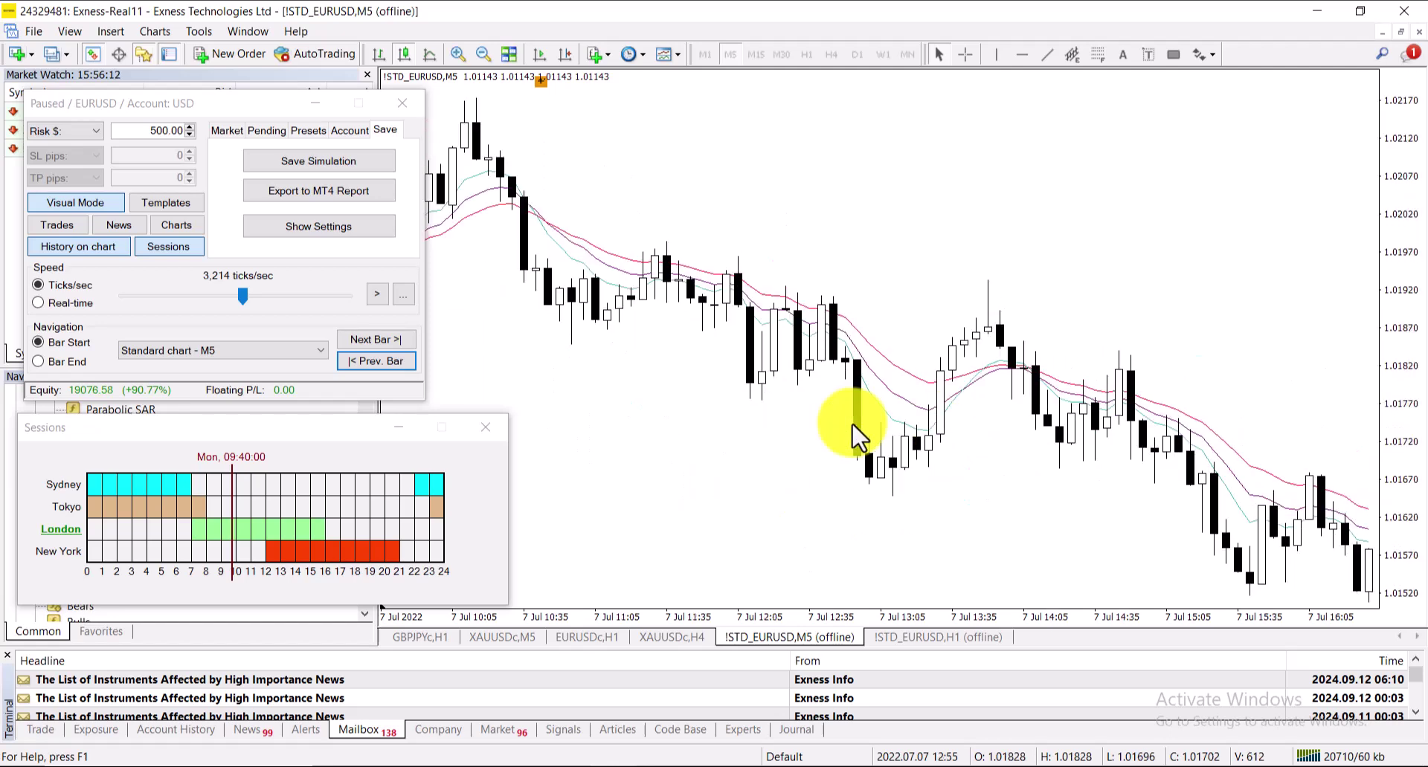
scroll(852, 422, up, 12)
scroll(959, 297, up, 4)
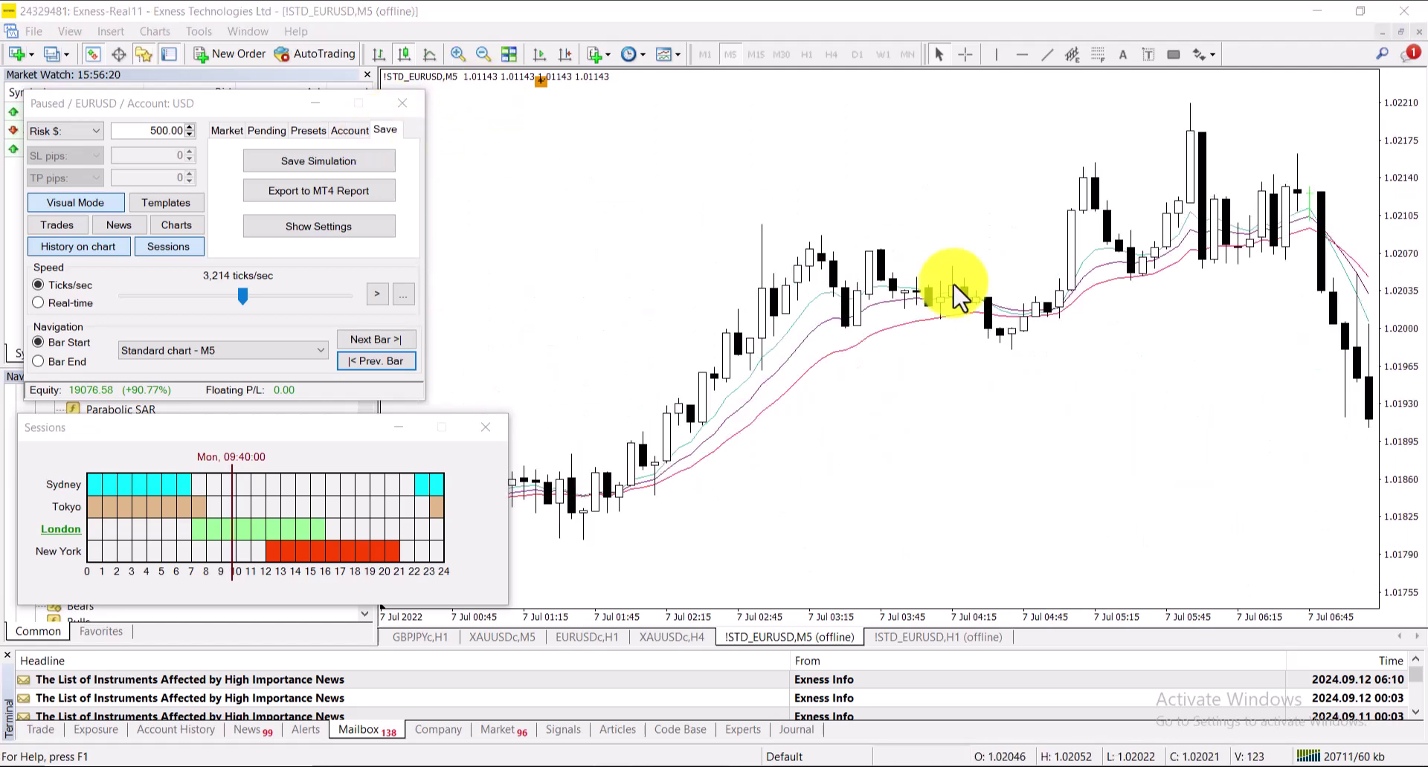
scroll(959, 298, up, 15)
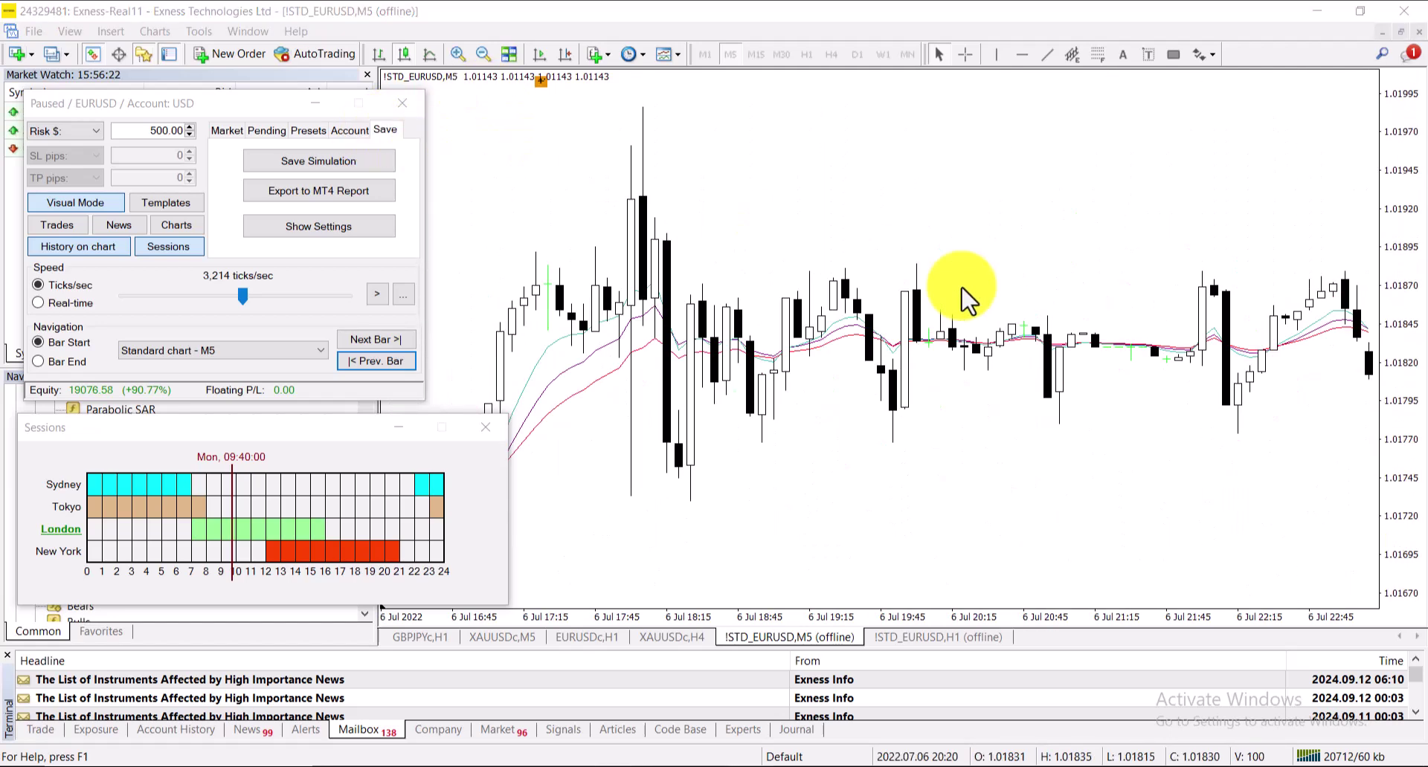
scroll(961, 286, up, 8)
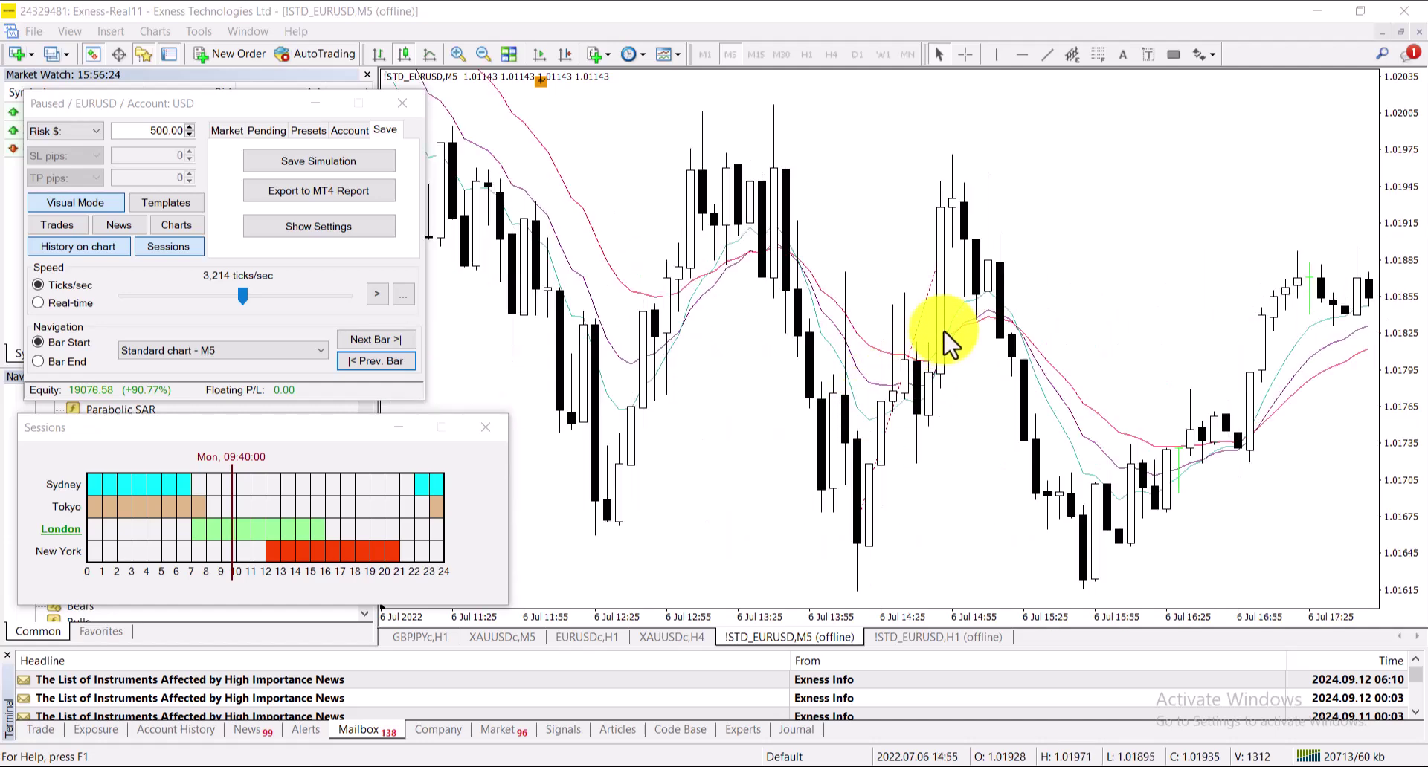
scroll(941, 312, up, 5)
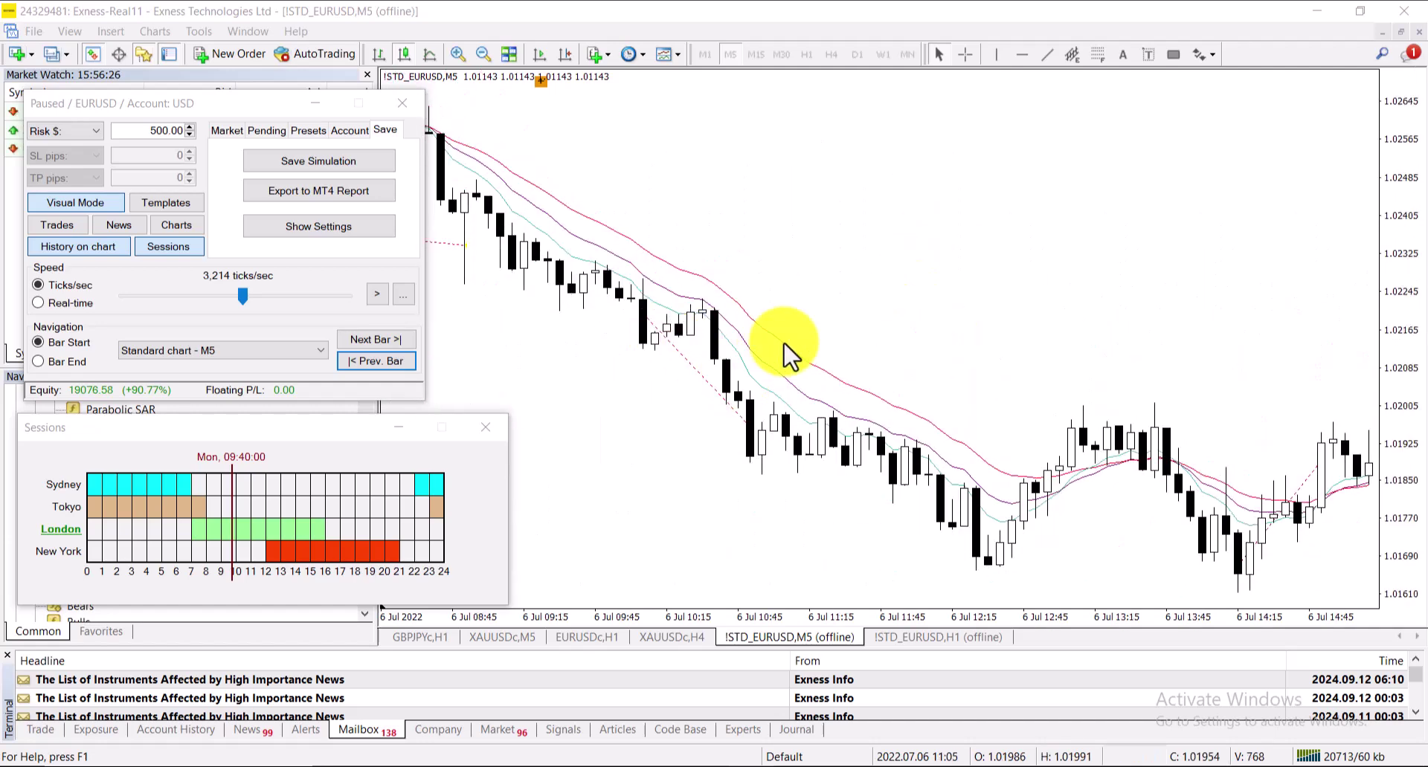
scroll(788, 357, up, 6)
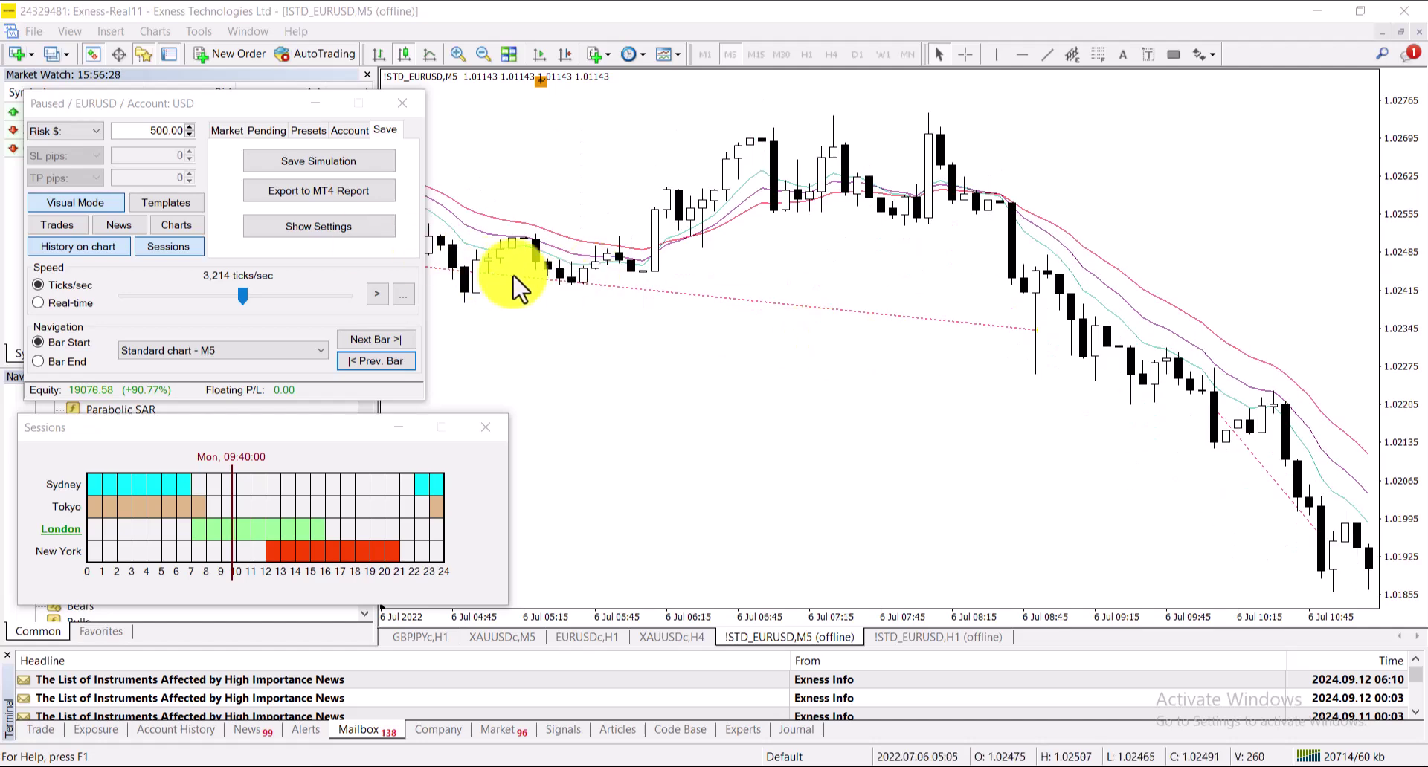
scroll(662, 290, up, 12)
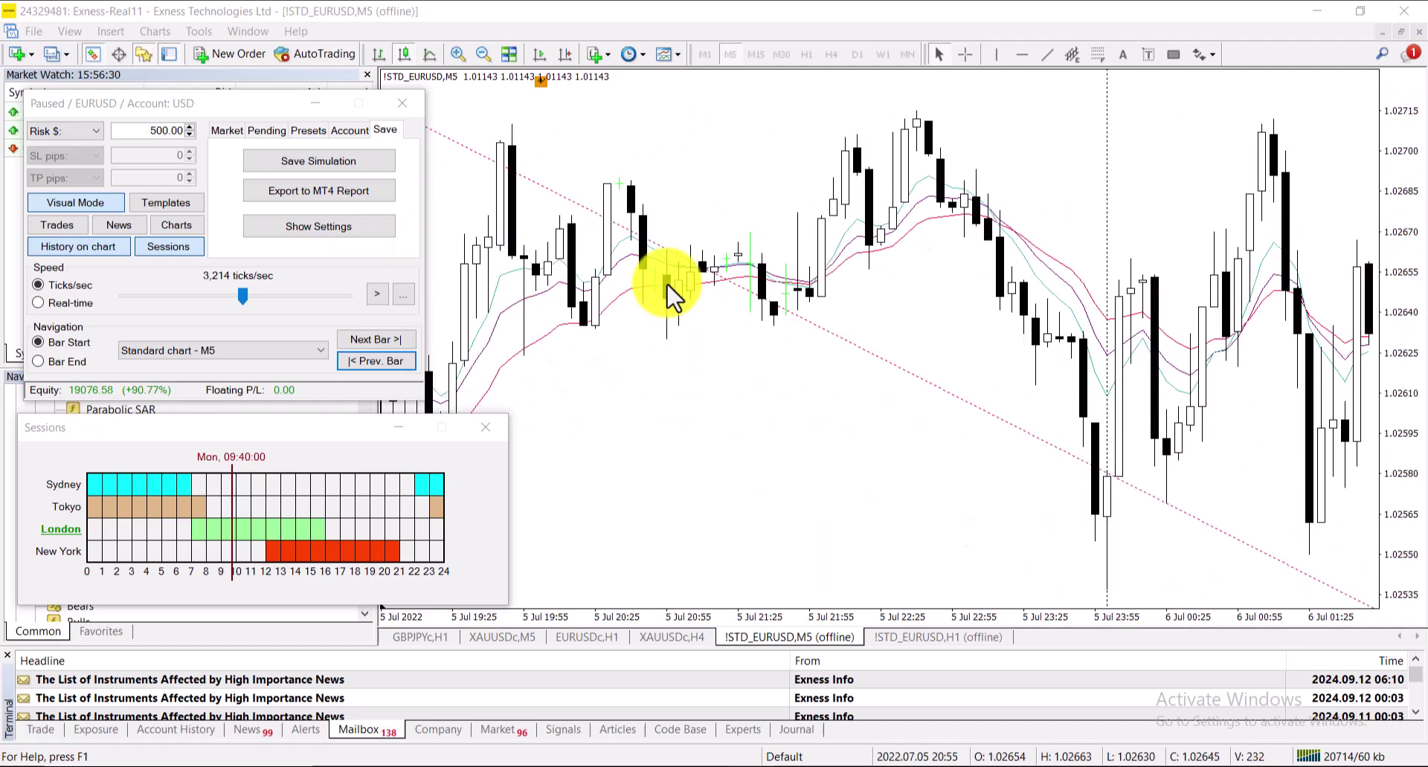
scroll(662, 294, up, 12)
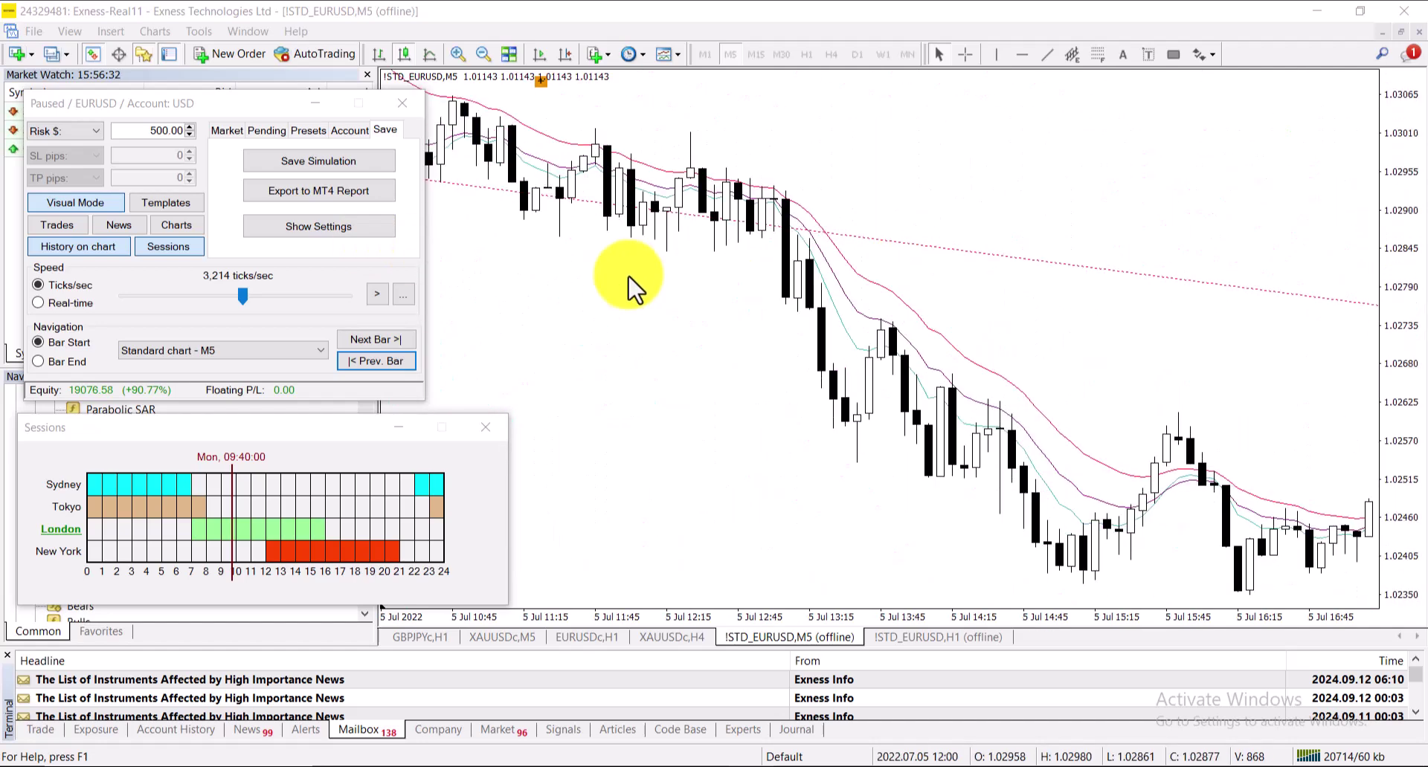
scroll(629, 279, up, 12)
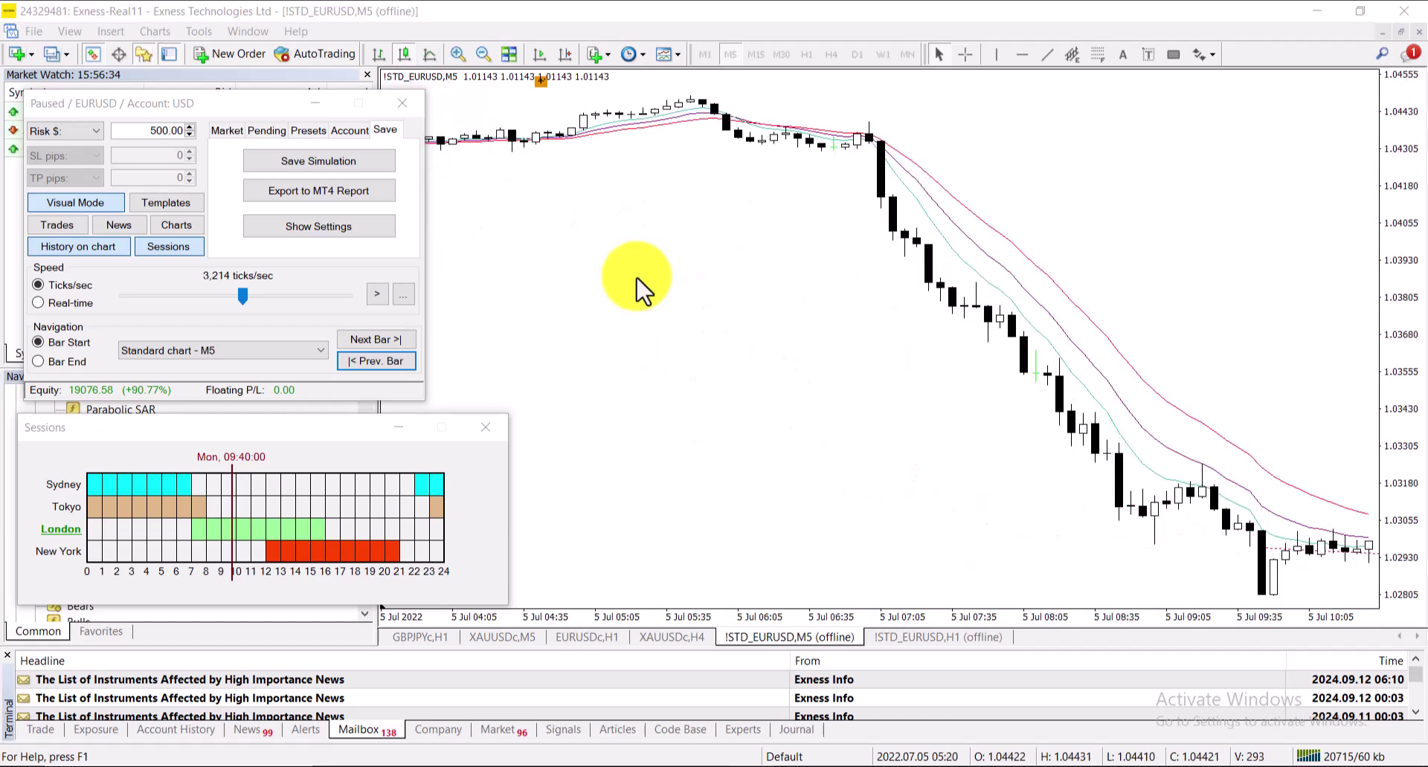
scroll(637, 280, up, 9)
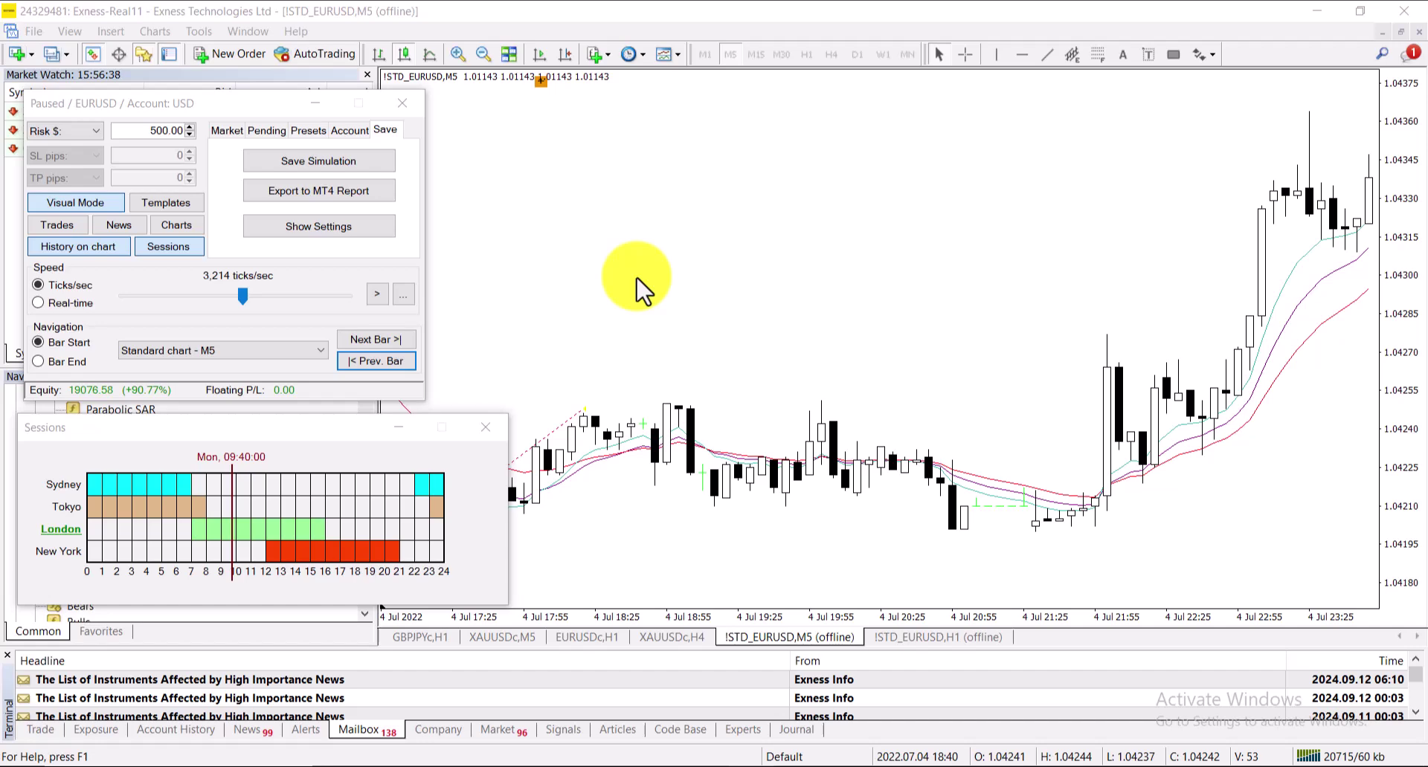
scroll(637, 281, up, 2)
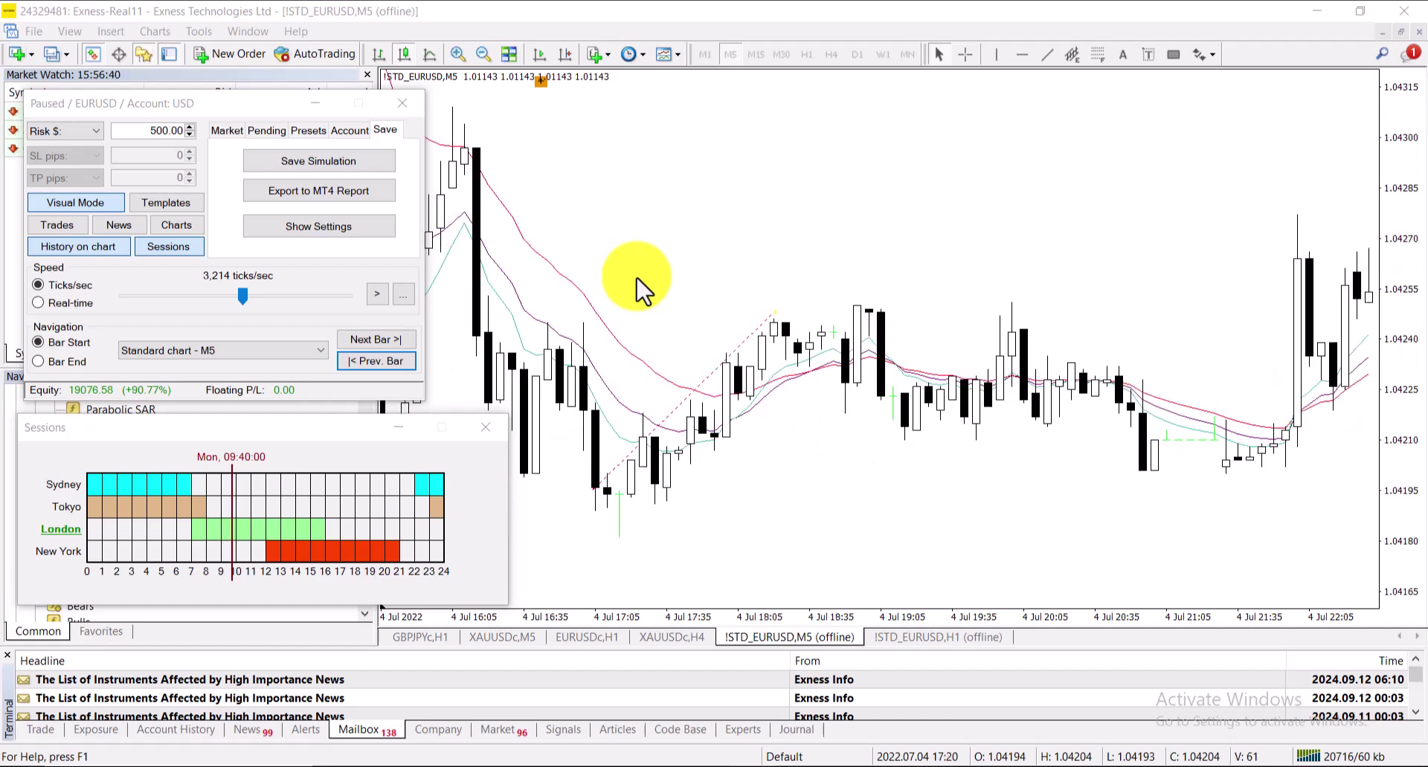
scroll(636, 280, up, 2)
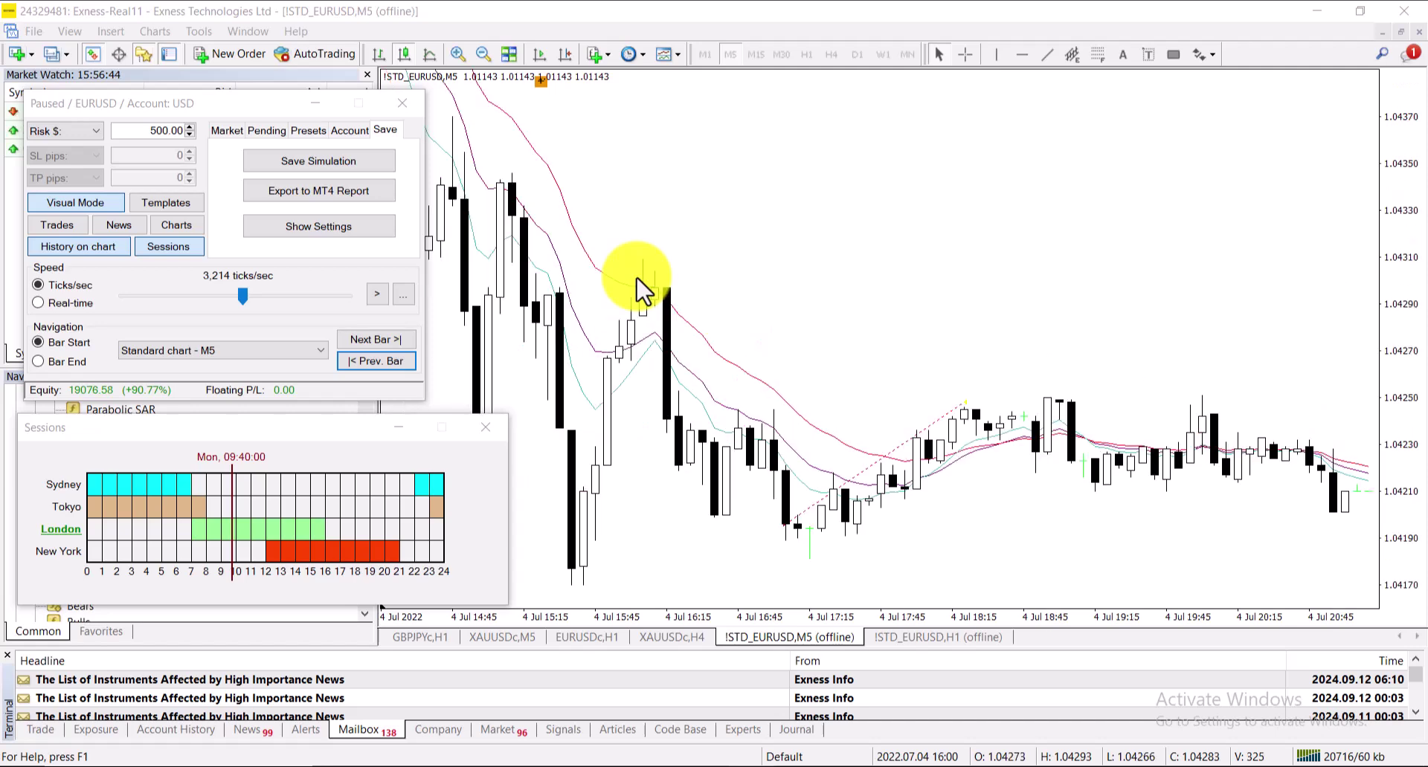